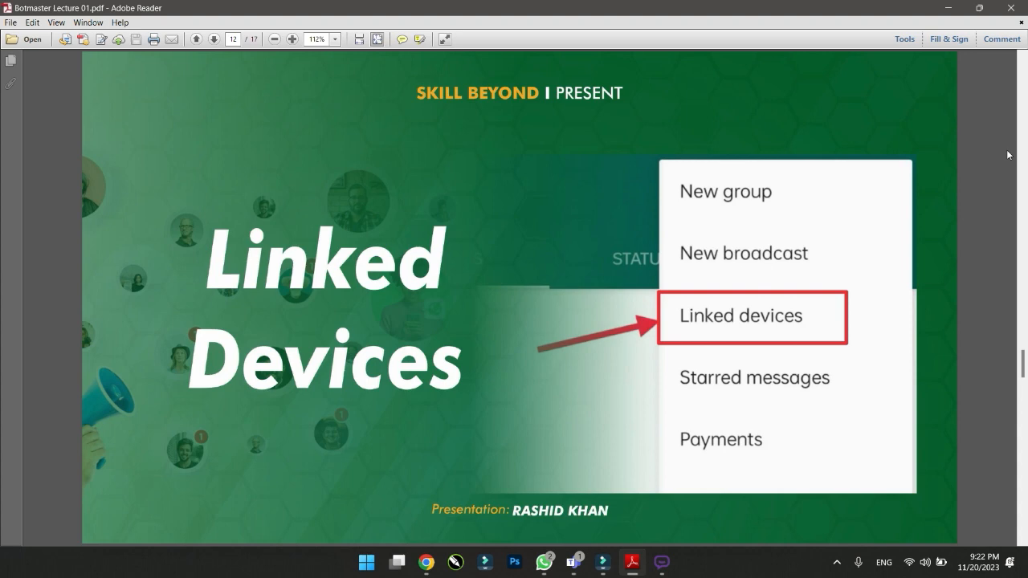
Step: Bring up Botmaster's WhatsApp window, link the phone through its QR code, and minimize the window
scroll(980, 163, down, 1)
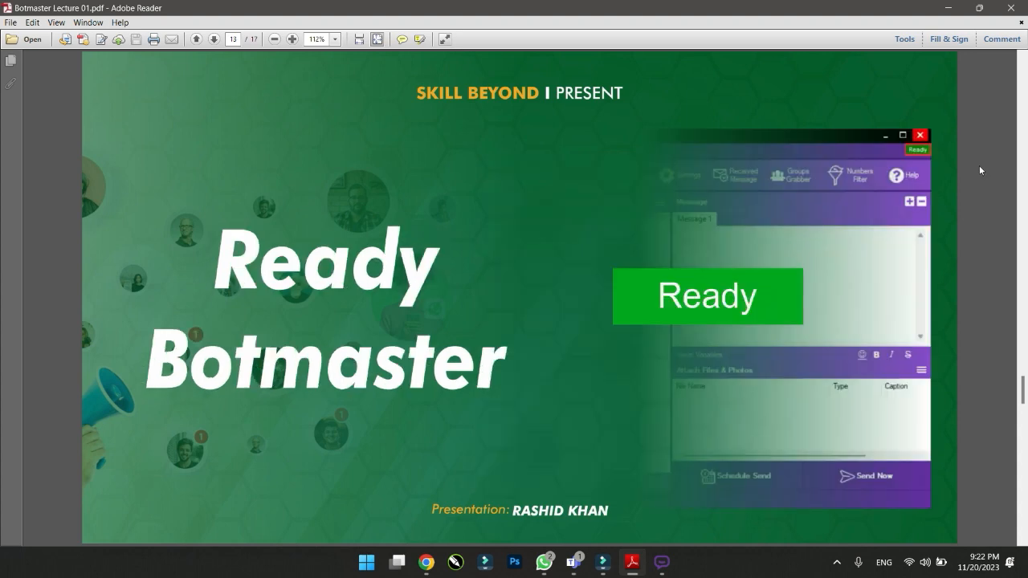
scroll(531, 377, up, 1)
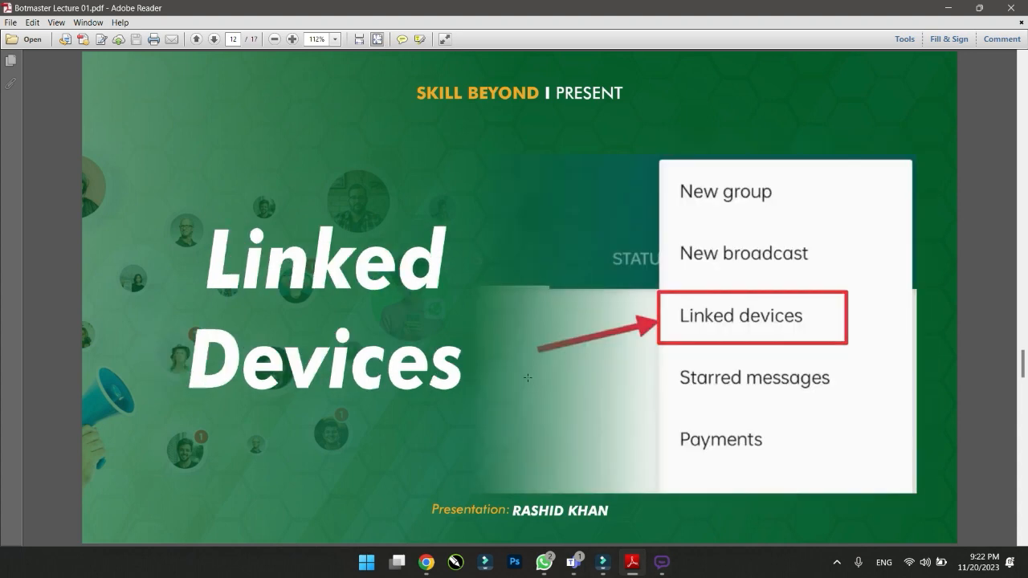
mouse_move(660, 560)
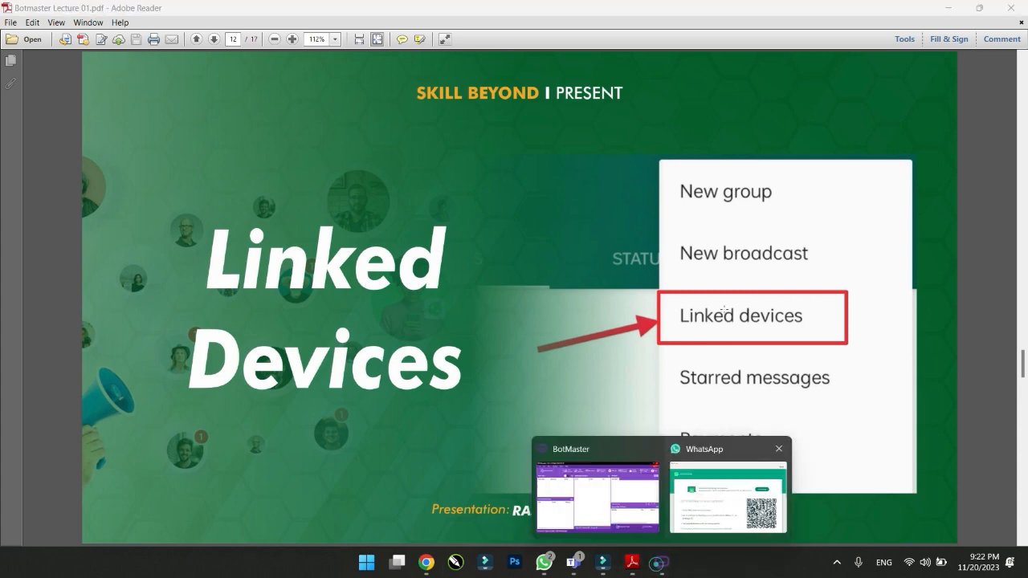
click(728, 480)
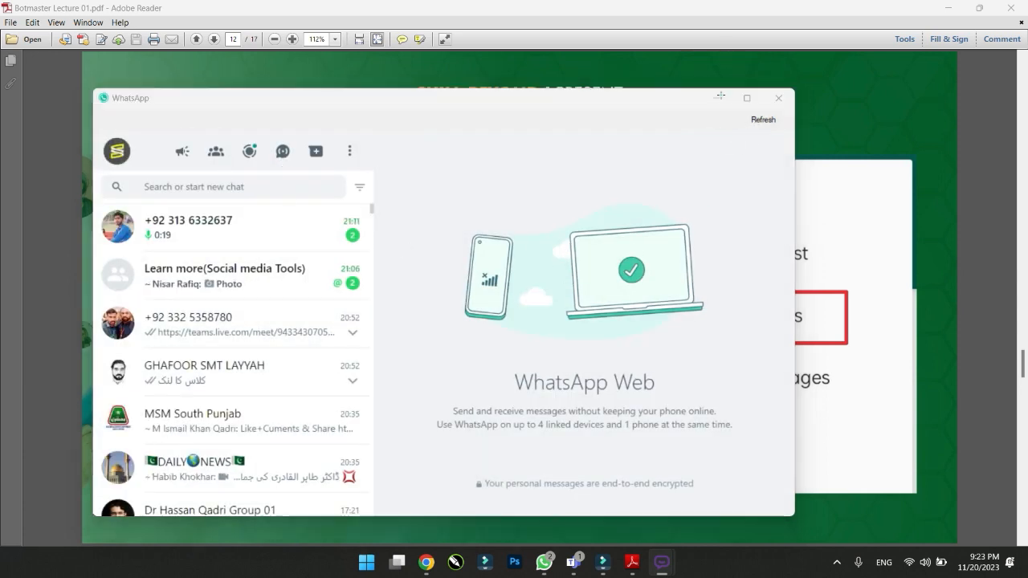
click(719, 98)
Step: Advance the lecture PDF to the Ready Botmaster slide and check the connection status in Botmaster's main window
scroll(716, 333, down, 1)
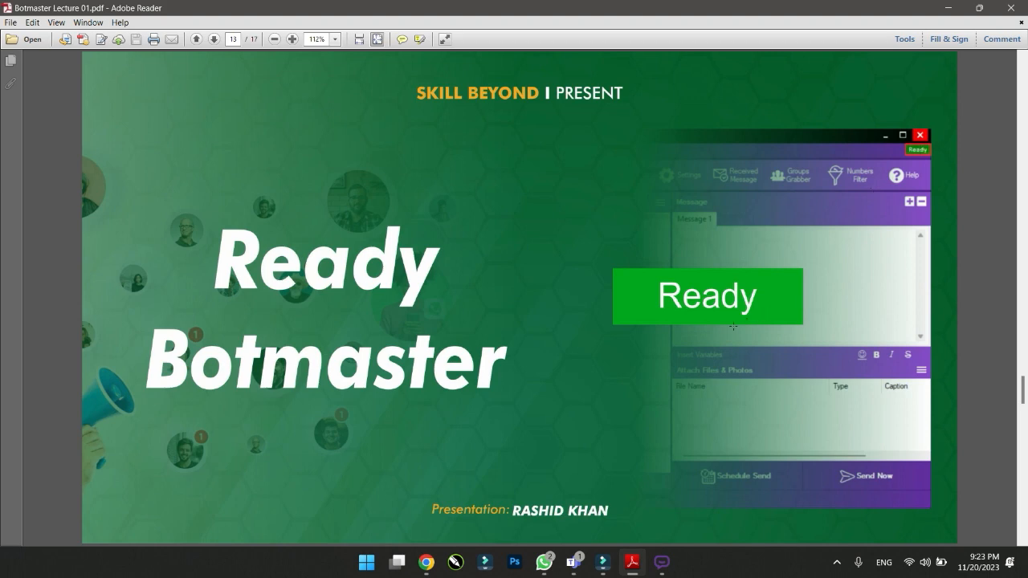
mouse_move(661, 562)
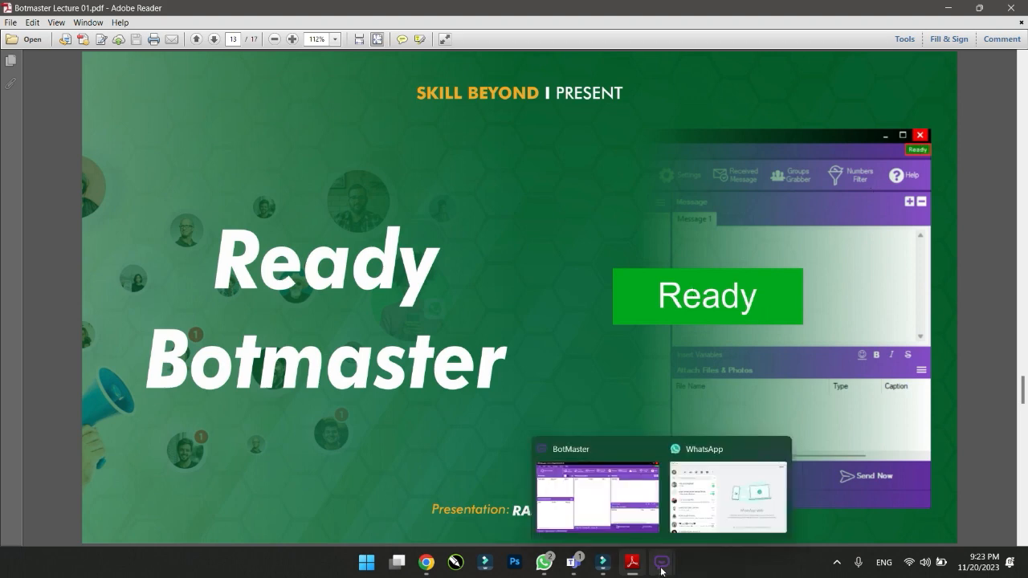
click(622, 473)
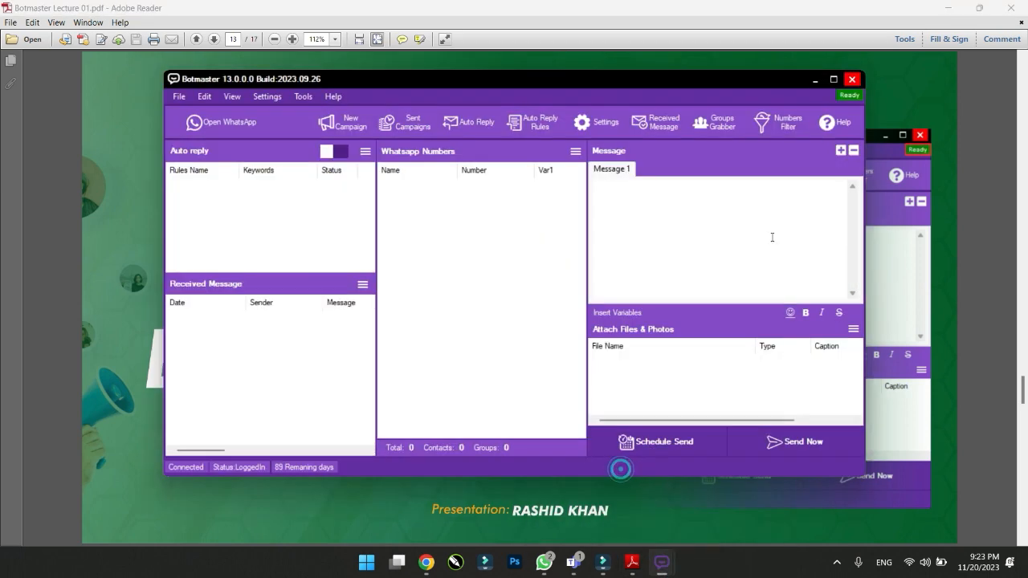
click(811, 80)
mouse_move(635, 556)
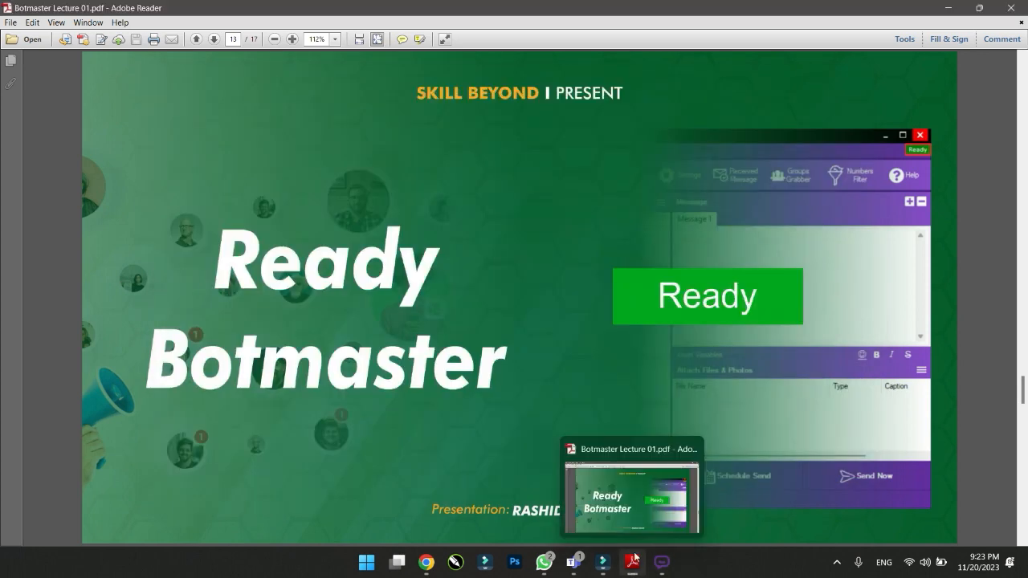
click(634, 560)
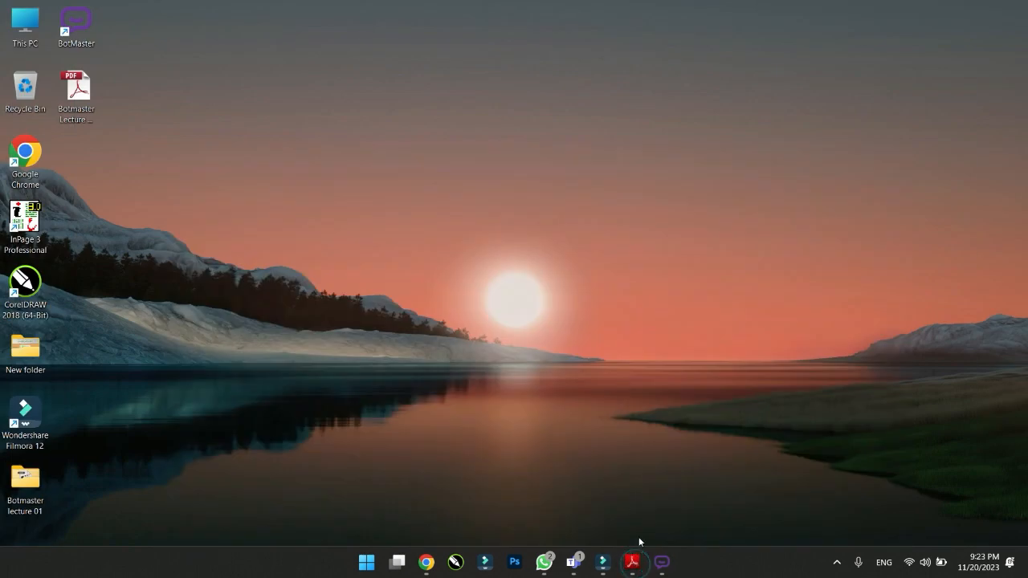
click(635, 561)
Step: Advance the PDF to the Botmaster Setting slide, and place the Botmaster window mid-desktop with the PDF minimized
scroll(578, 391, down, 1)
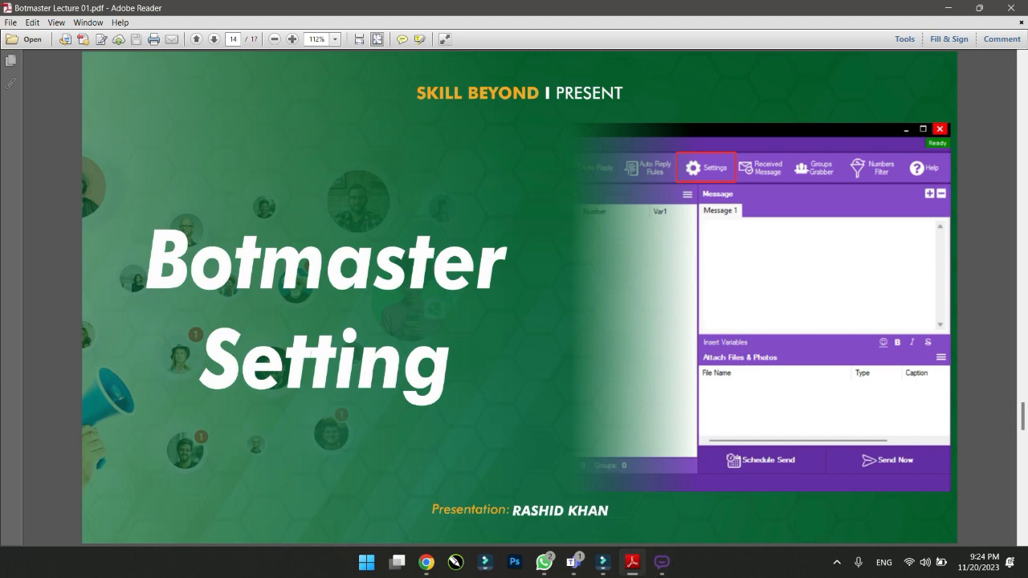
mouse_move(661, 561)
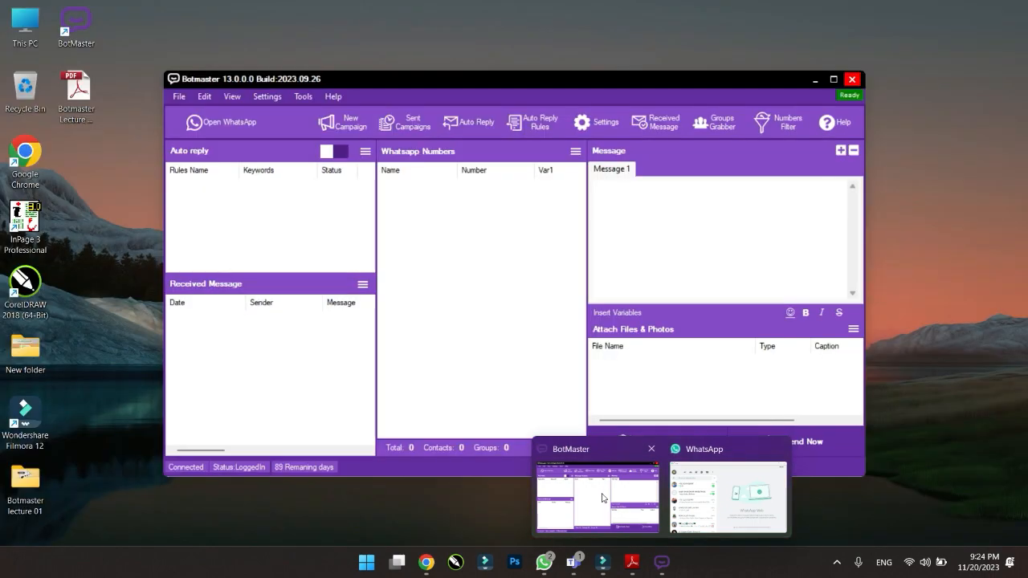
click(603, 498)
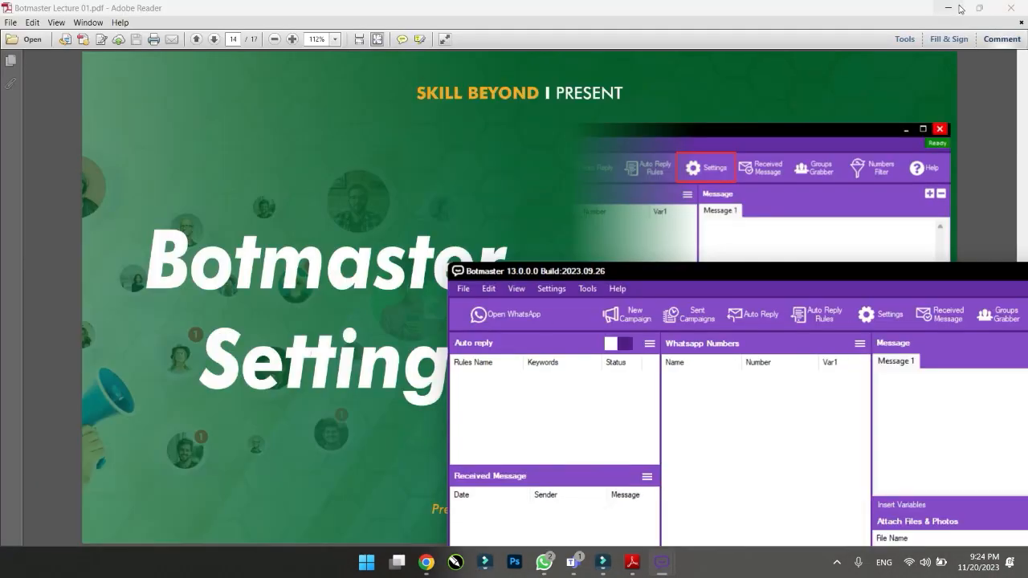
click(959, 9)
drag(844, 275, 555, 73)
click(353, 114)
click(413, 111)
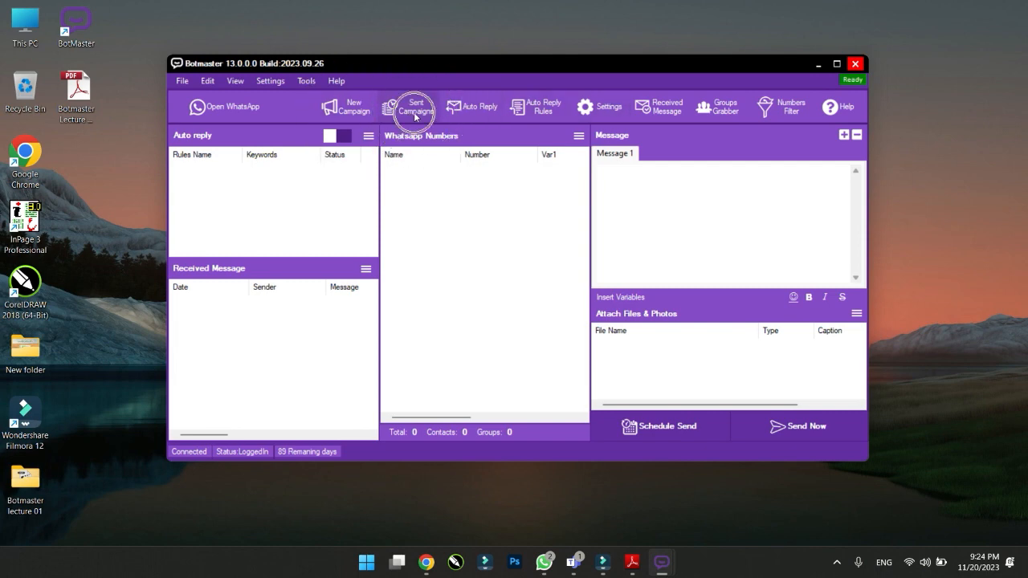
click(467, 110)
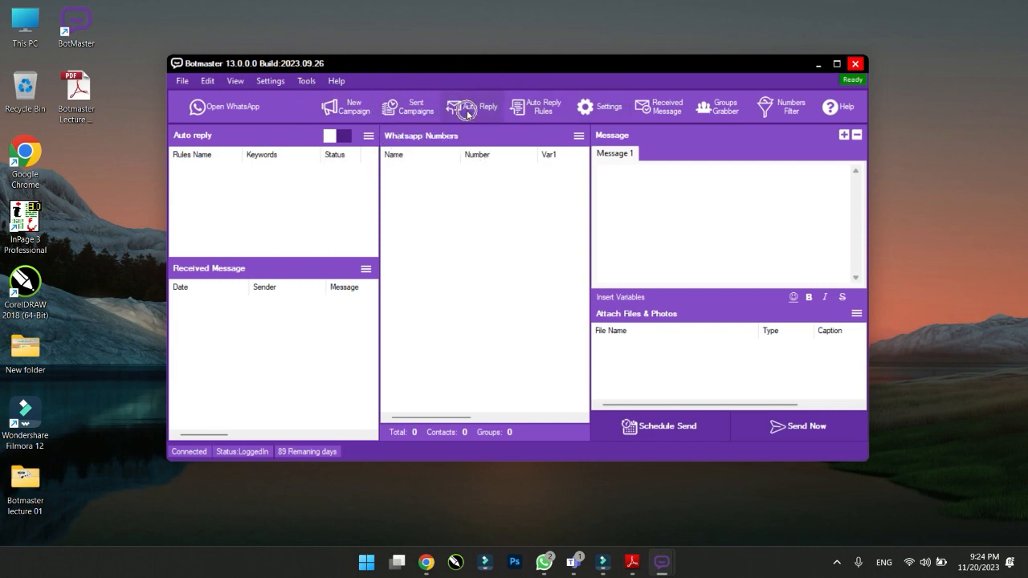
click(544, 114)
click(606, 114)
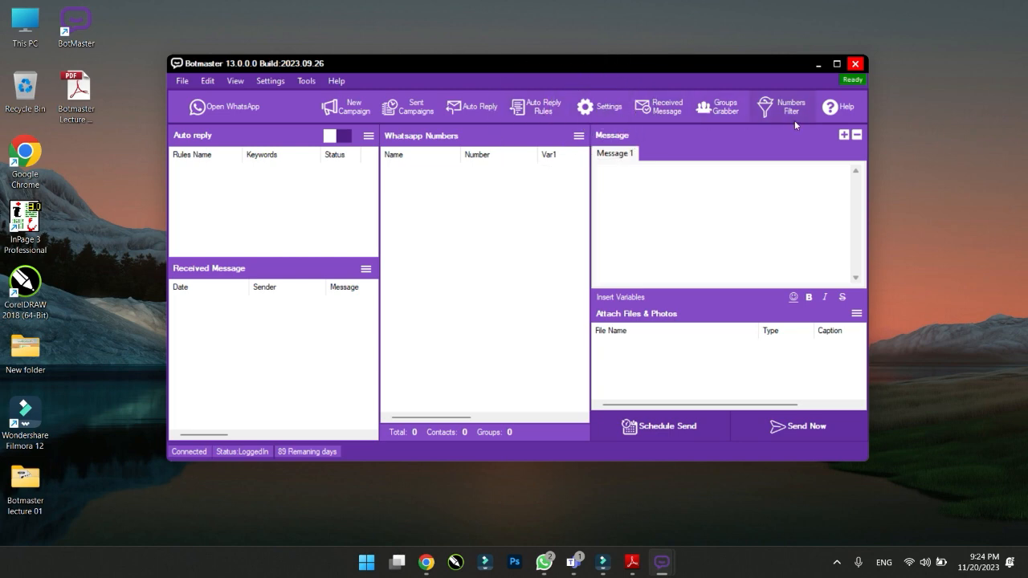
Step: Open Botmaster's sending settings and set the connection speed to Slow
click(610, 108)
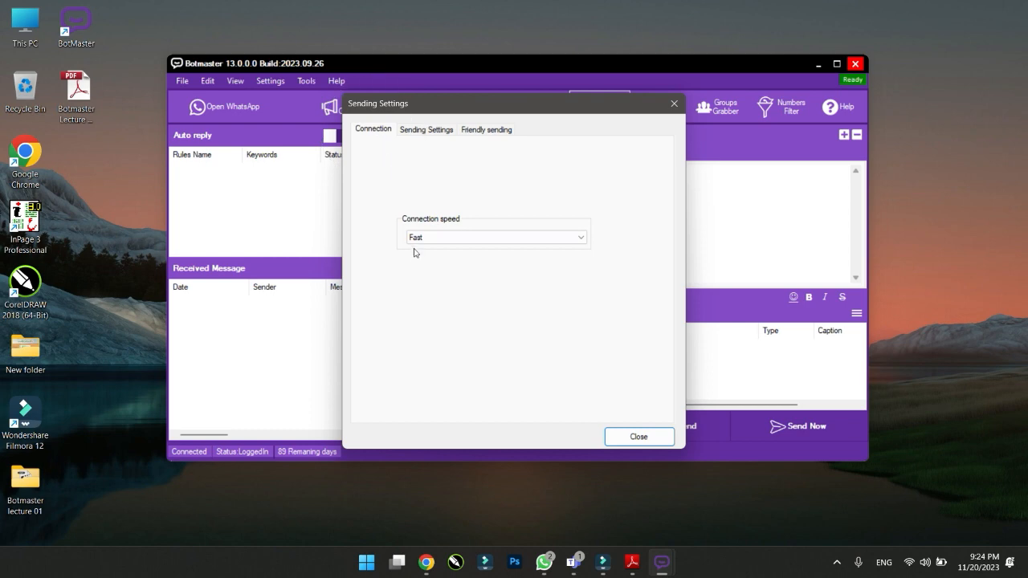
click(582, 239)
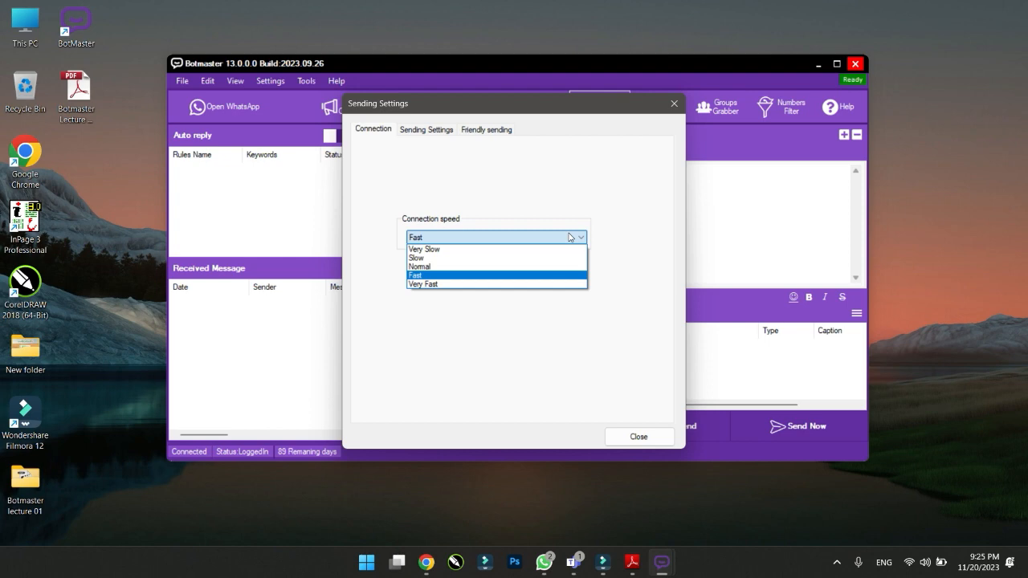
click(421, 257)
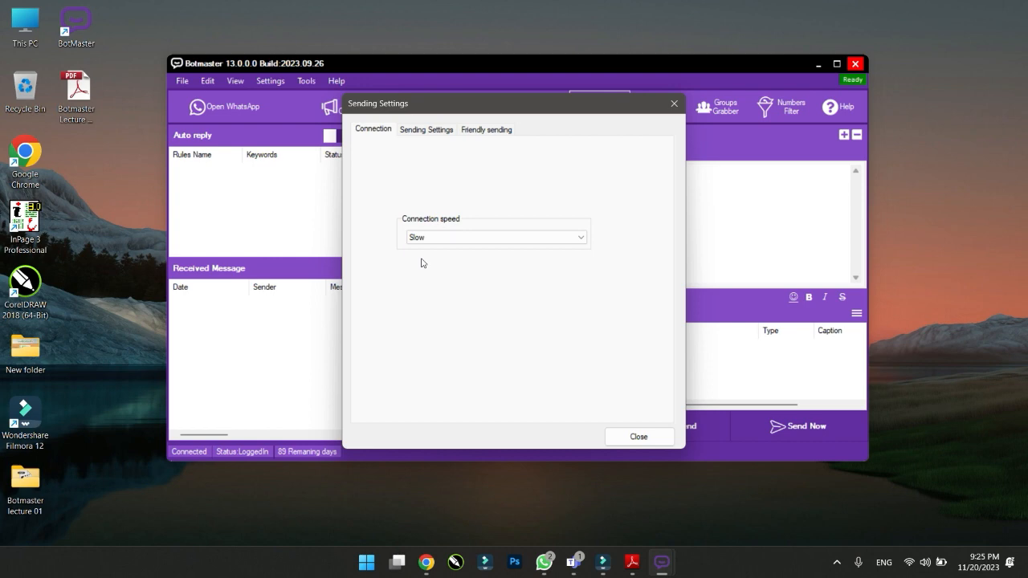
click(422, 261)
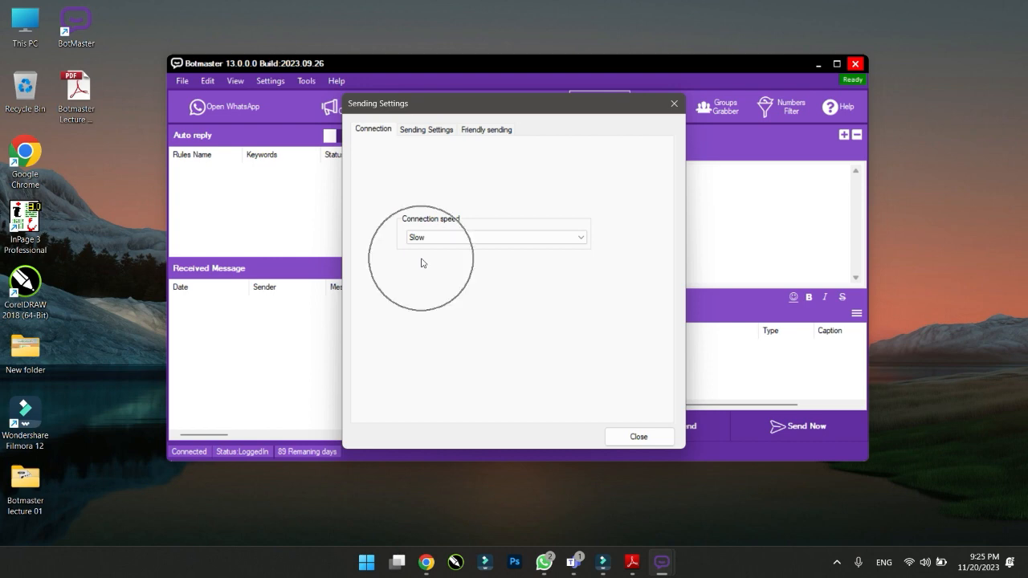
click(414, 137)
click(415, 137)
click(414, 136)
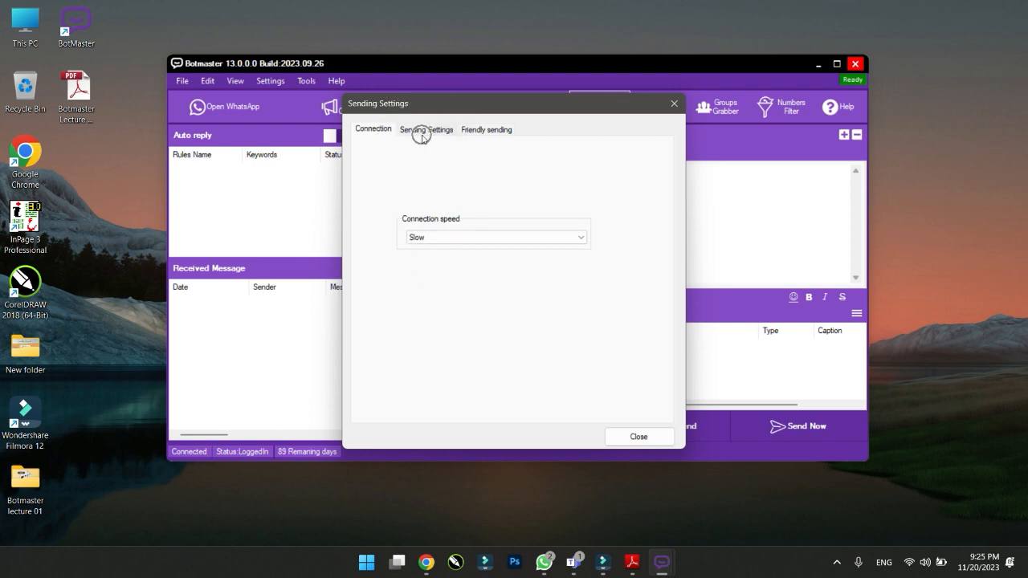
click(379, 136)
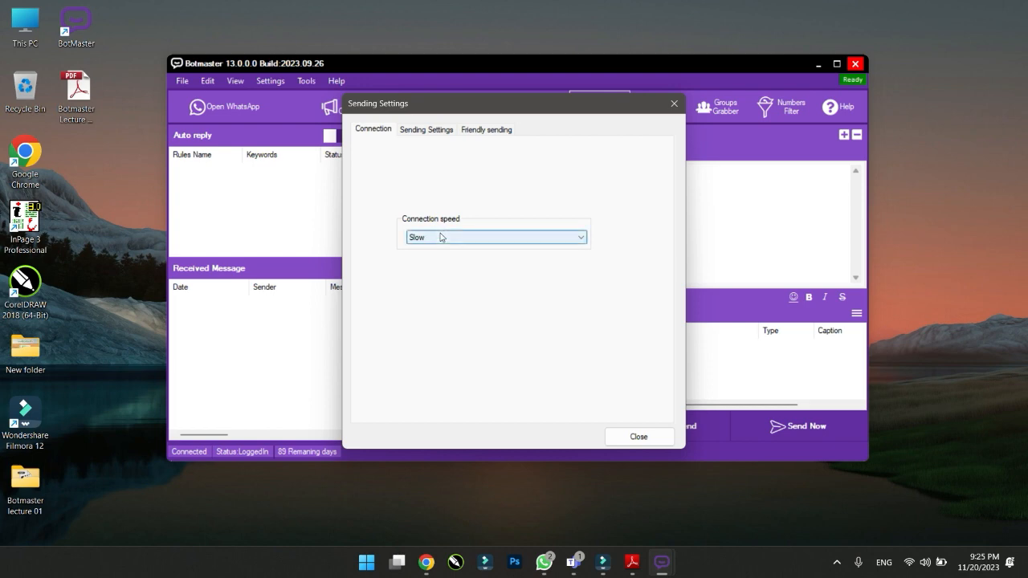
Step: Set the delay between messages to wait between 35 and 45 seconds
click(427, 130)
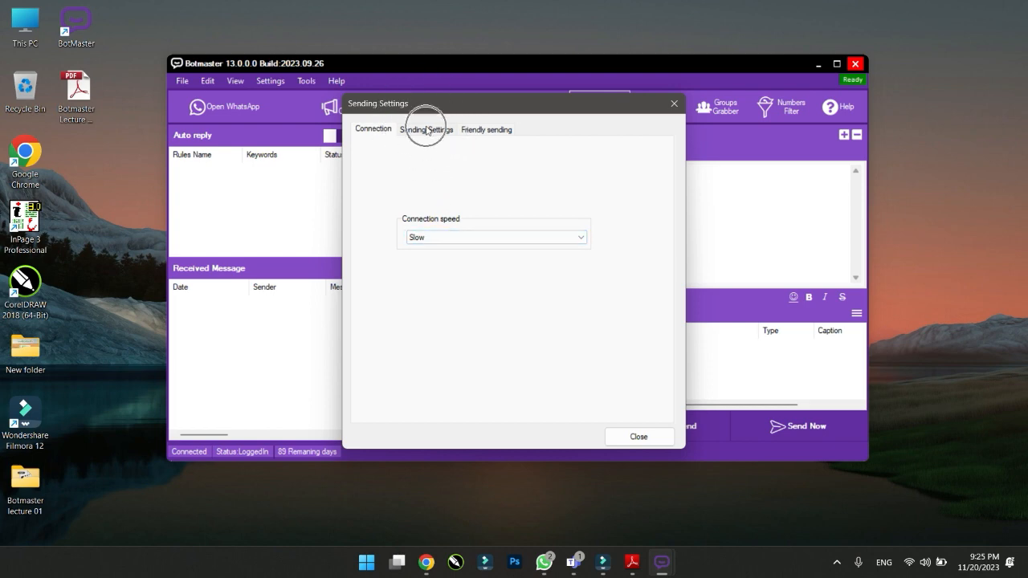
click(426, 130)
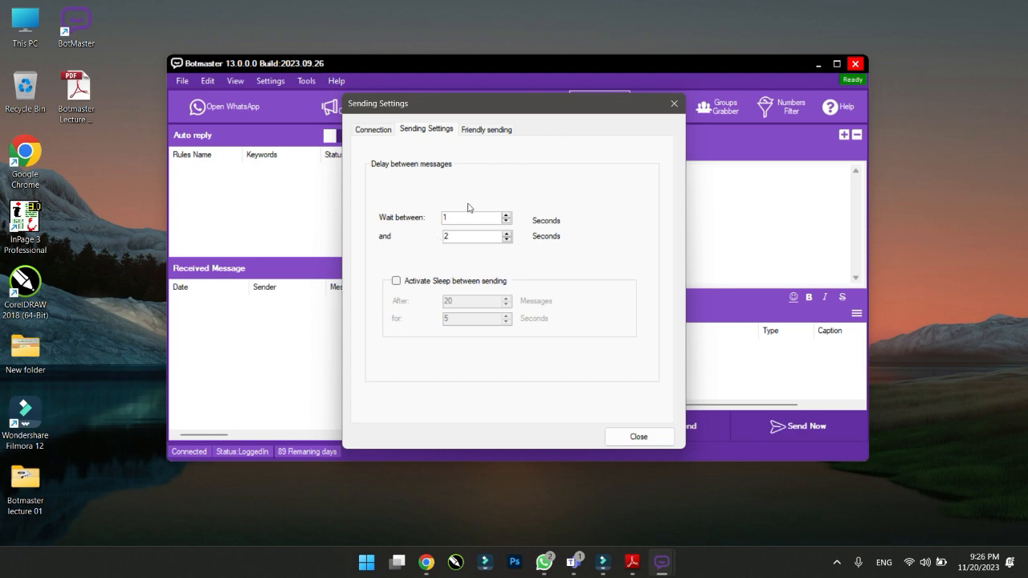
double_click(448, 218)
text(35)
click(455, 234)
double_click(447, 236)
text(45)
Step: Activate sleep between sending, after 20 messages for 60 seconds
click(397, 283)
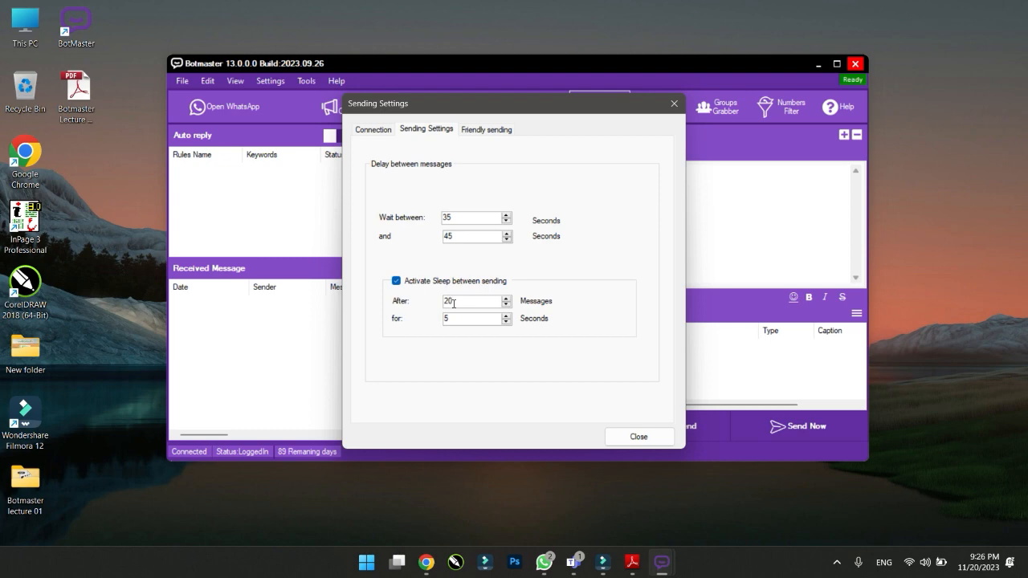
double_click(454, 302)
text(20)
double_click(452, 318)
text(3)
key(BackSpace)
text(60)
Step: Review the friendly sending, connection speed and message delay options, and close the sending settings
click(487, 130)
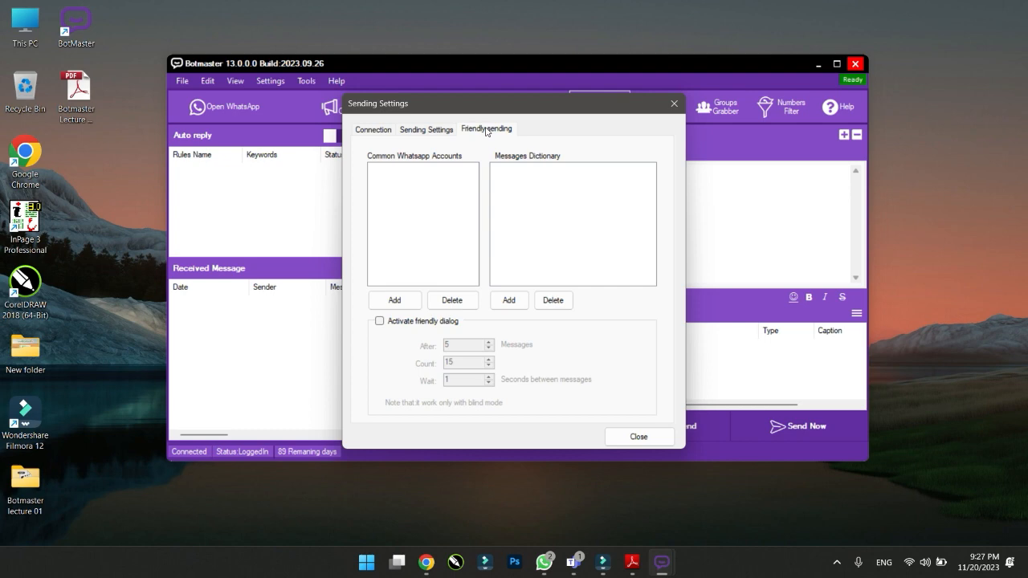
click(374, 135)
click(423, 238)
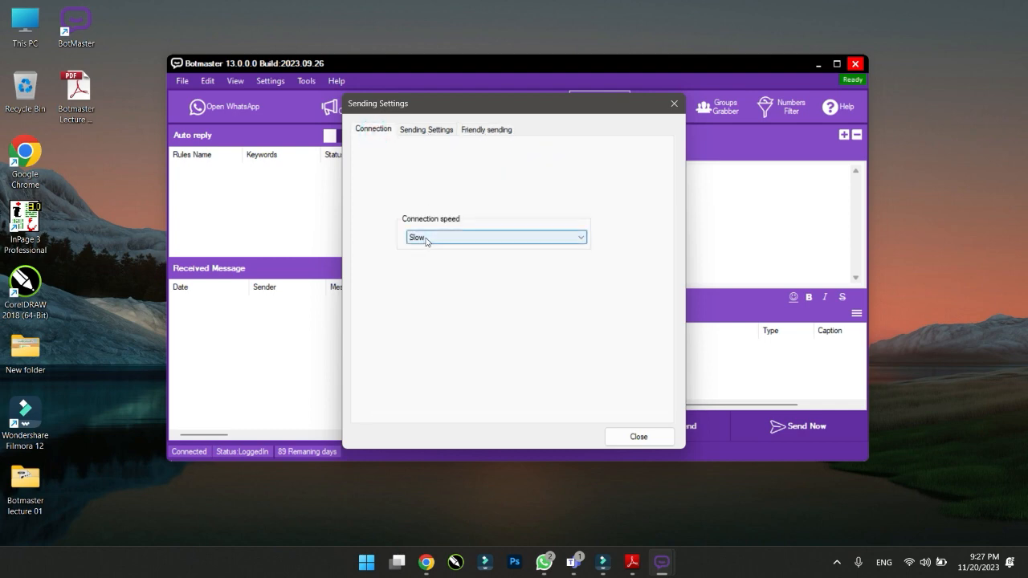
click(425, 132)
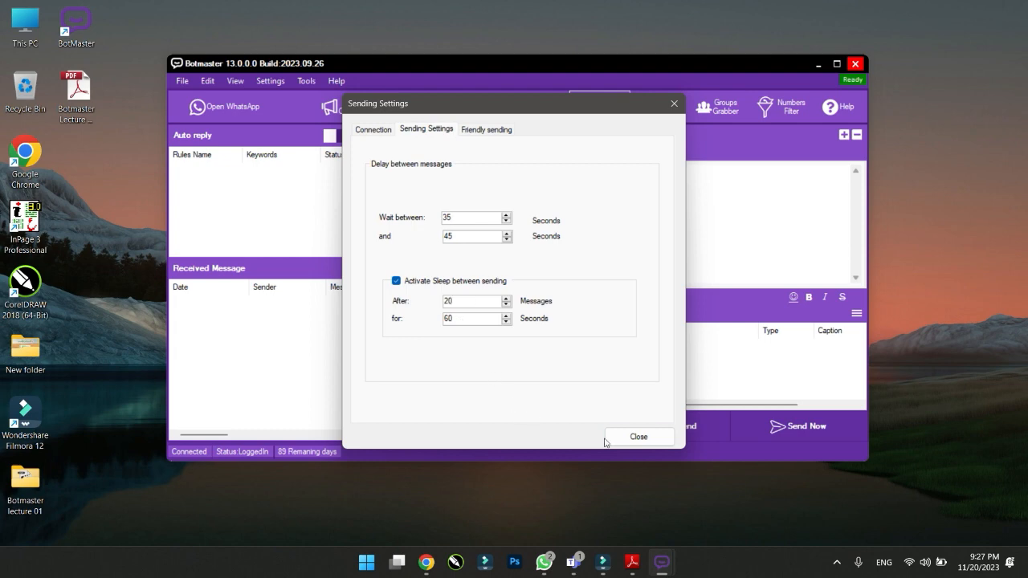
click(630, 438)
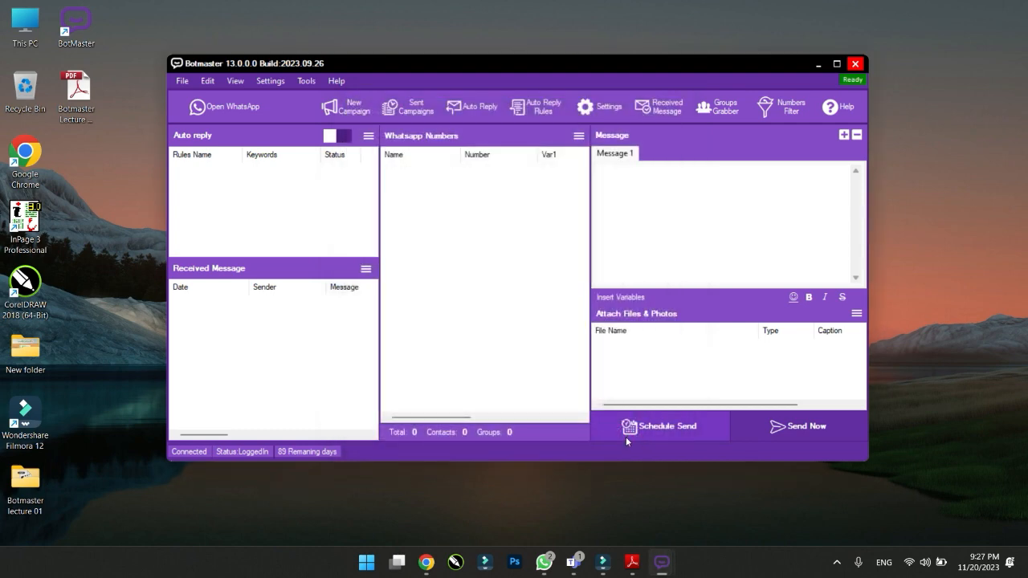
Step: Switch to Adobe Reader, view the Group Grabber slide on page 15, and minimize the PDF
click(632, 562)
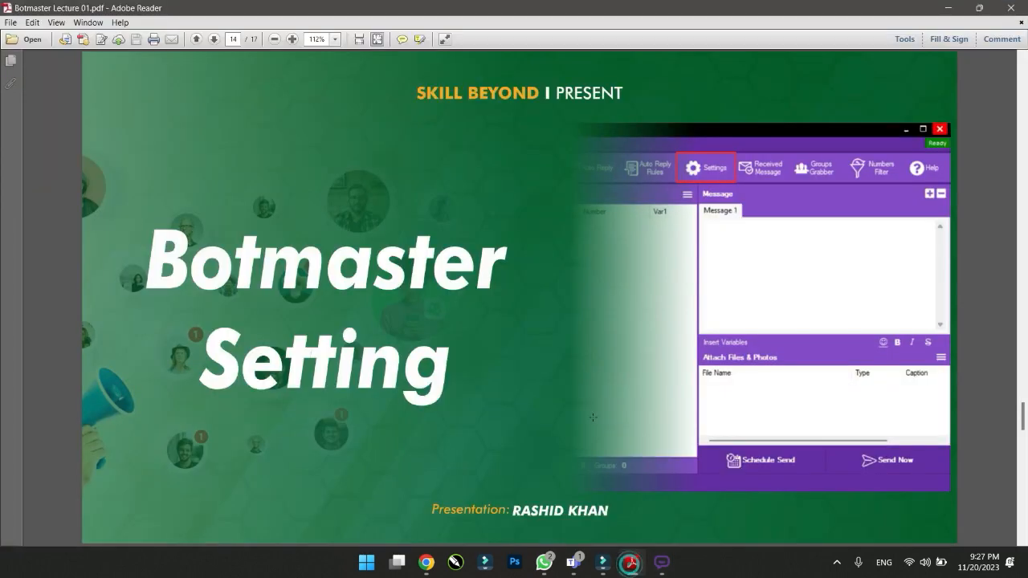
scroll(592, 416, down, 1)
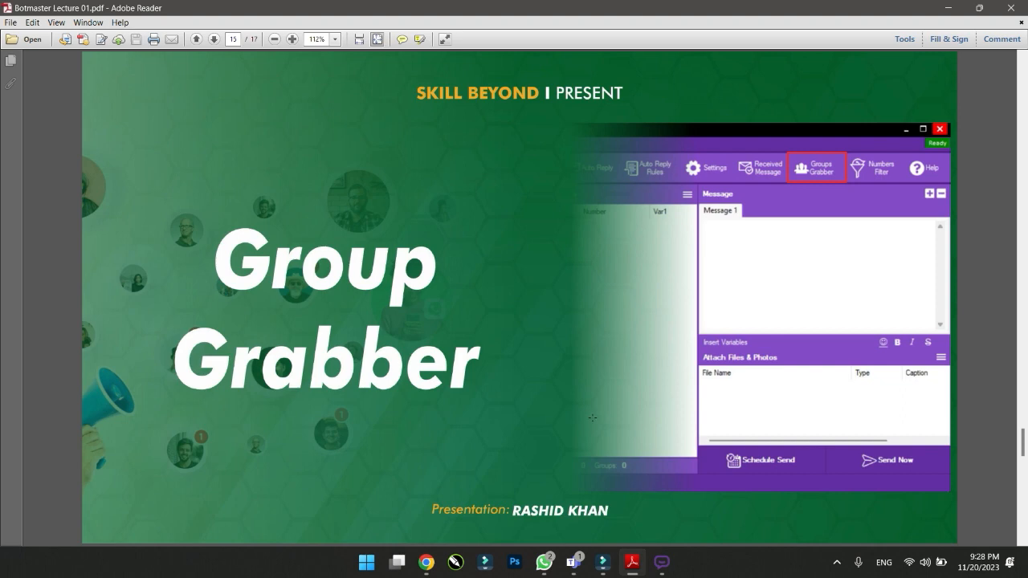
click(943, 8)
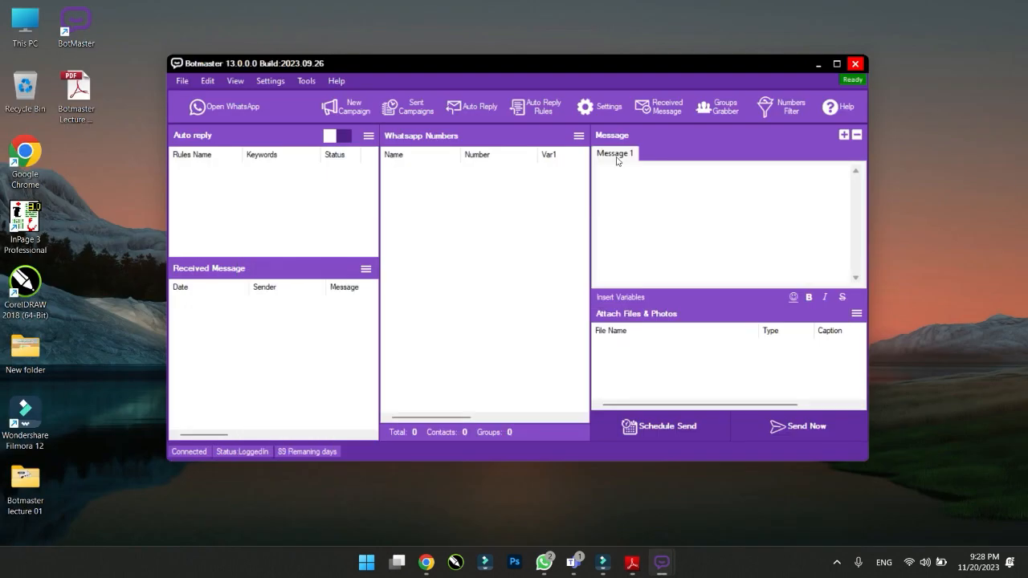
Step: Open the Group Grabber in Botmaster and fetch the WhatsApp account's groups
click(722, 111)
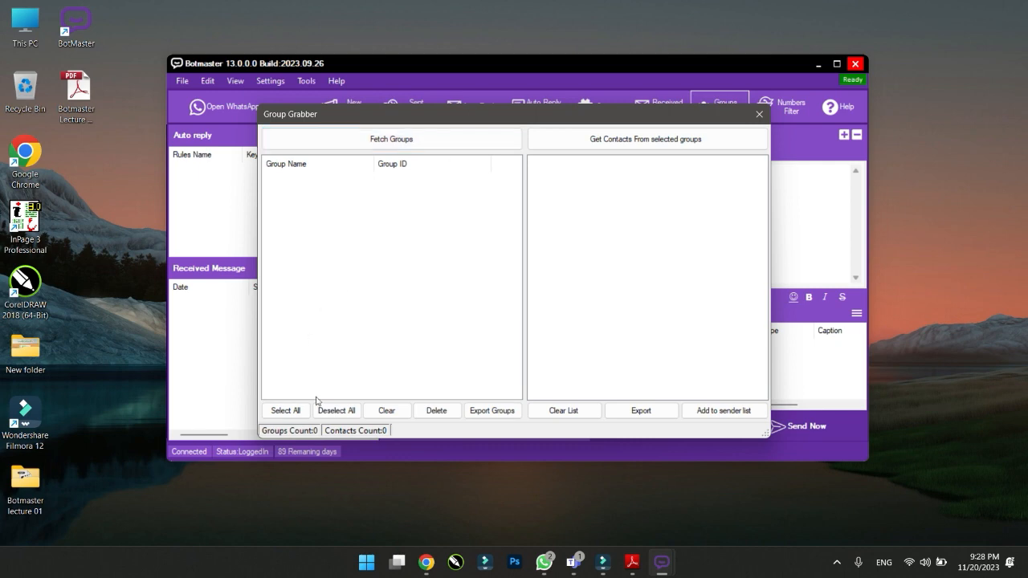
click(299, 434)
click(400, 144)
Step: Select the doctor's "Group 01" and the Urdu-named group directly below it in the fetched group list
scroll(521, 327, down, 4)
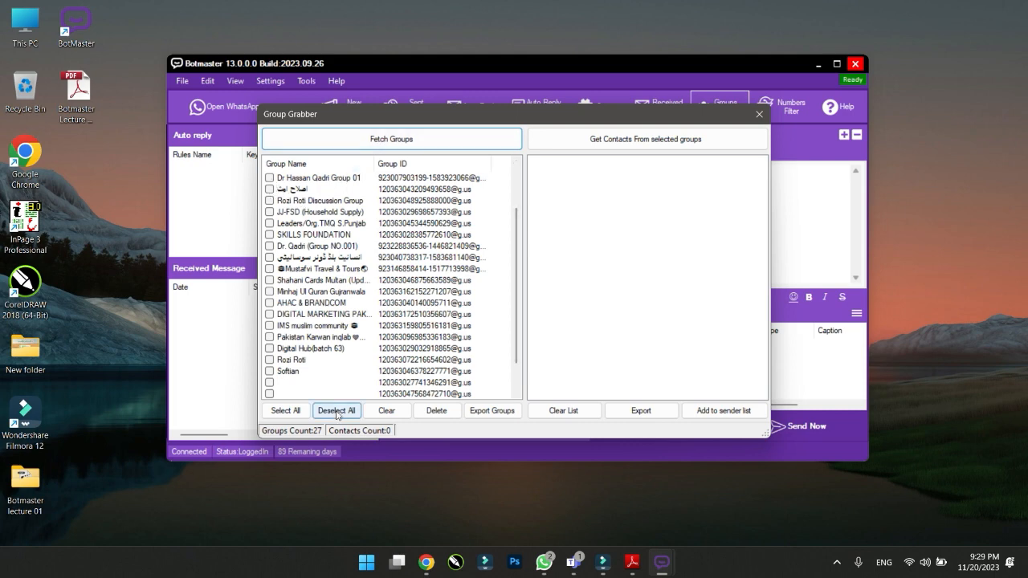
click(271, 178)
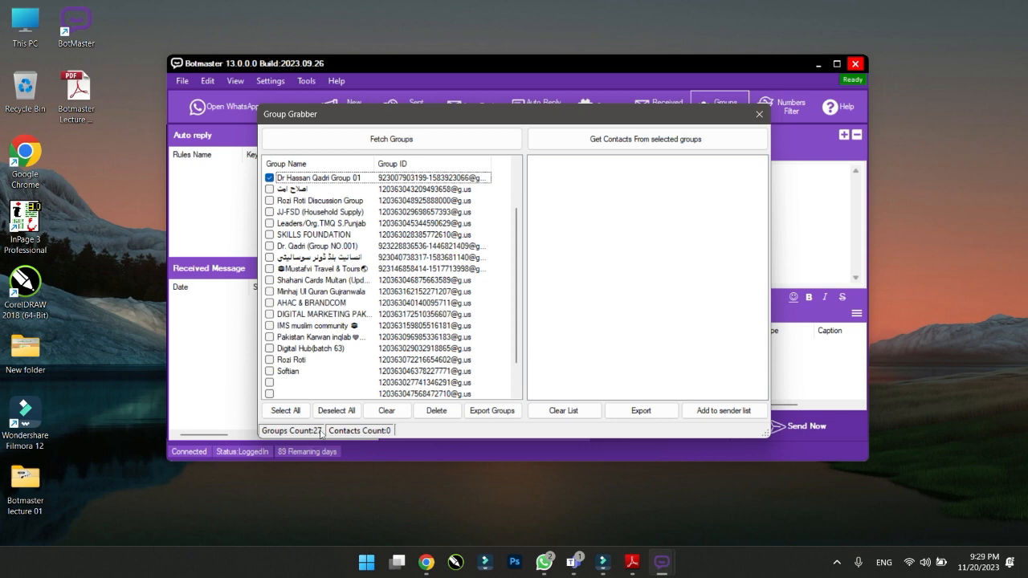
click(269, 189)
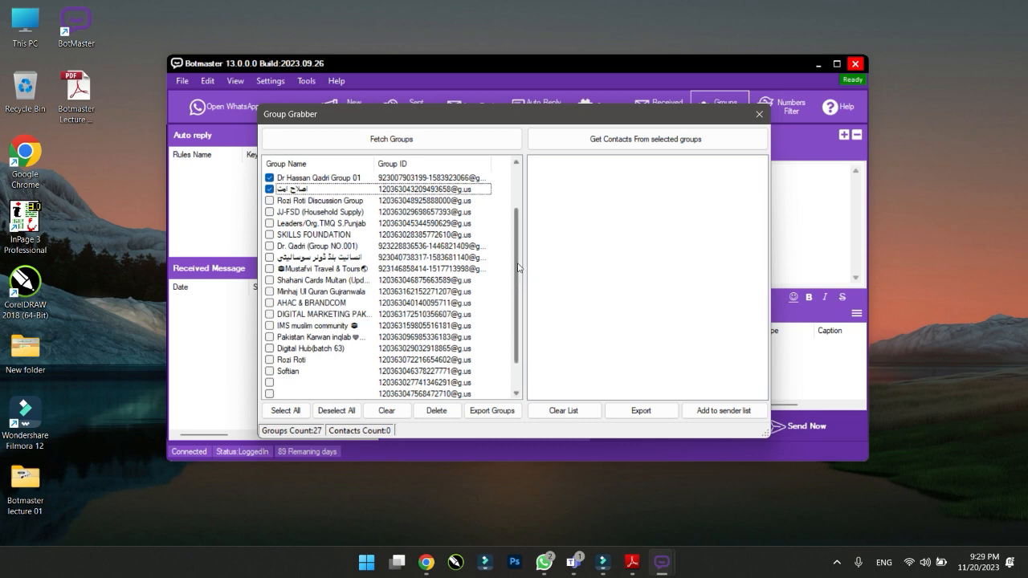
Step: Deselect the doctor's "Group 01" and the Urdu-named group directly below it in the fetched group list
scroll(514, 200, down, 1)
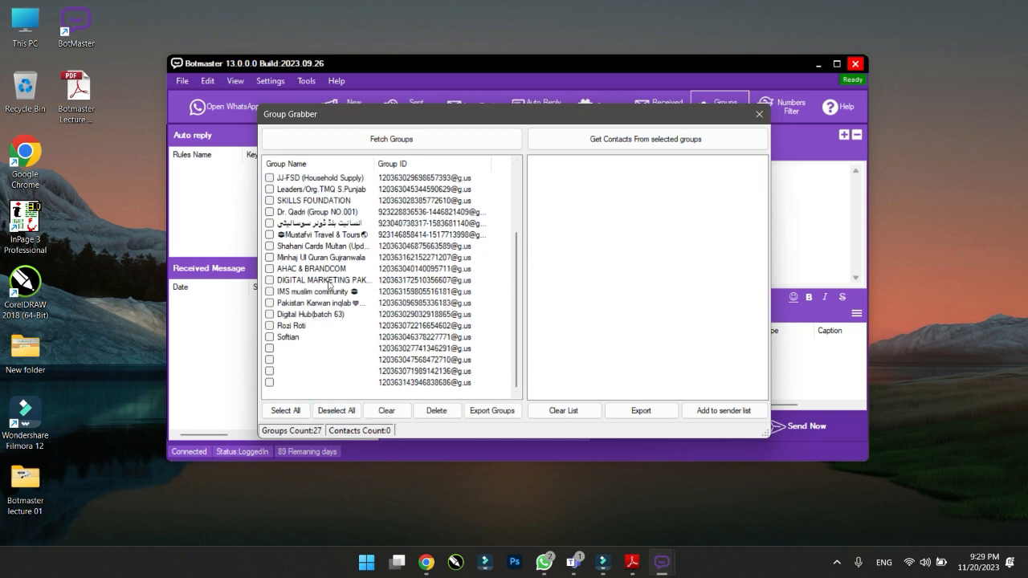
scroll(333, 337, up, 3)
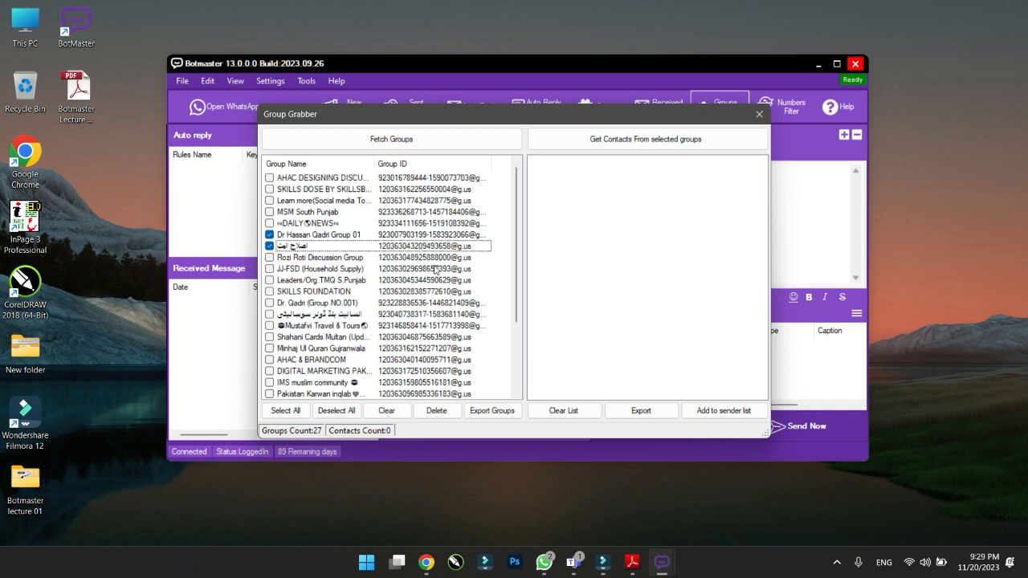
click(290, 203)
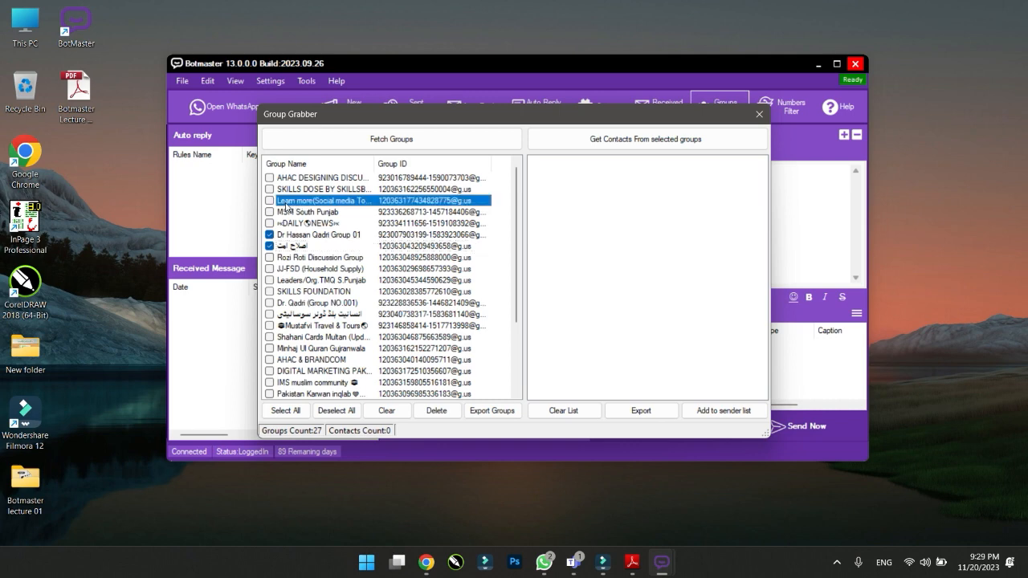
click(269, 235)
click(270, 247)
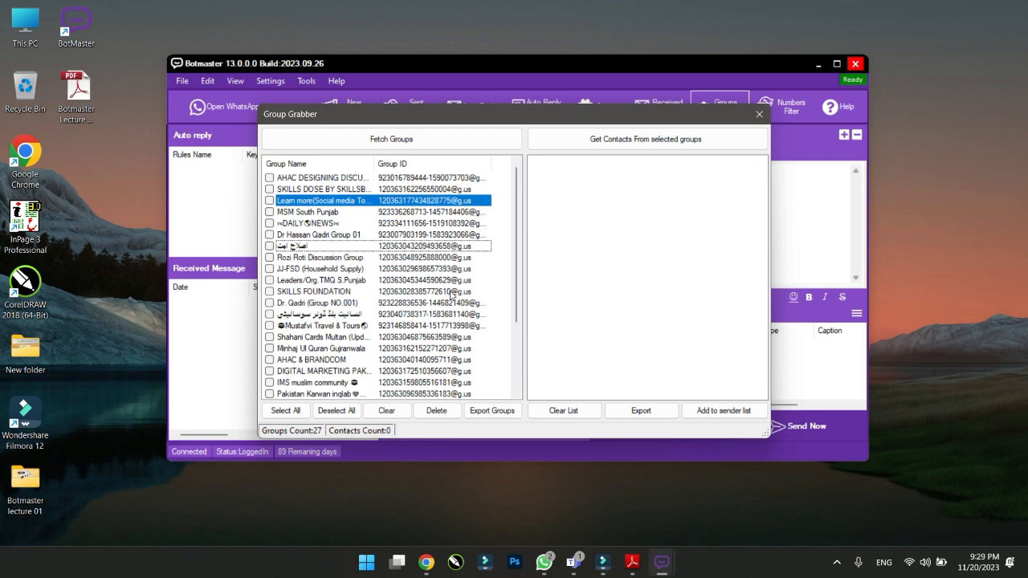
Step: Select the DAILY NEWS, Rozi Roti Discussion Group, JJ-FSD (Household Supply), Leaders/Org.TMQ S.Punjab and SKILLS FOUNDATION groups
click(271, 224)
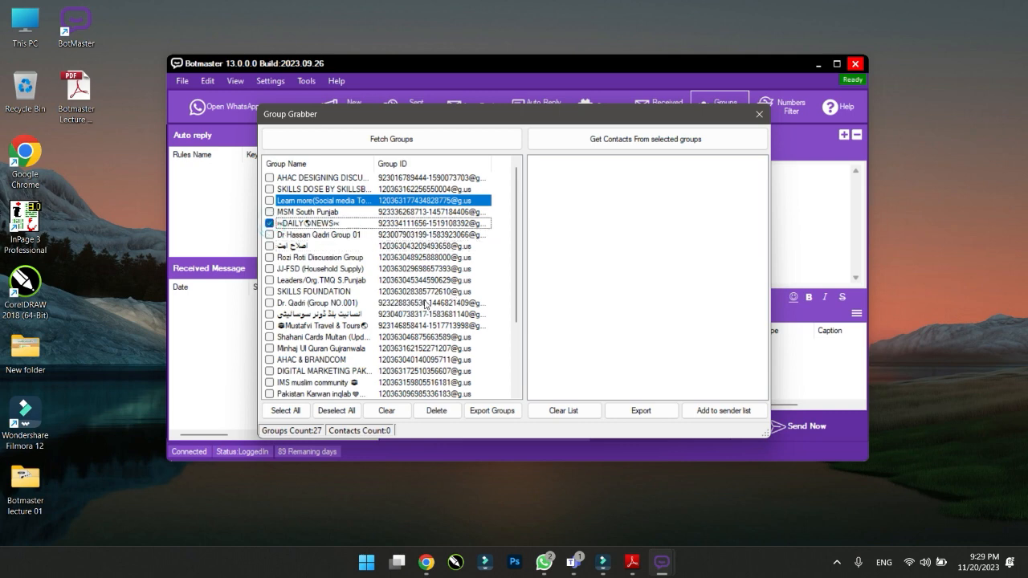
click(272, 258)
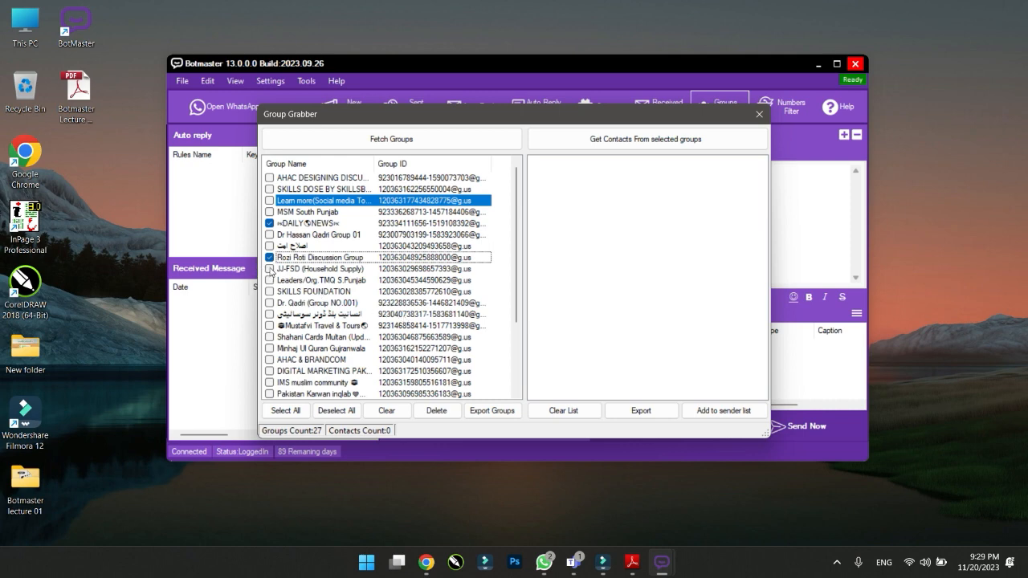
click(270, 269)
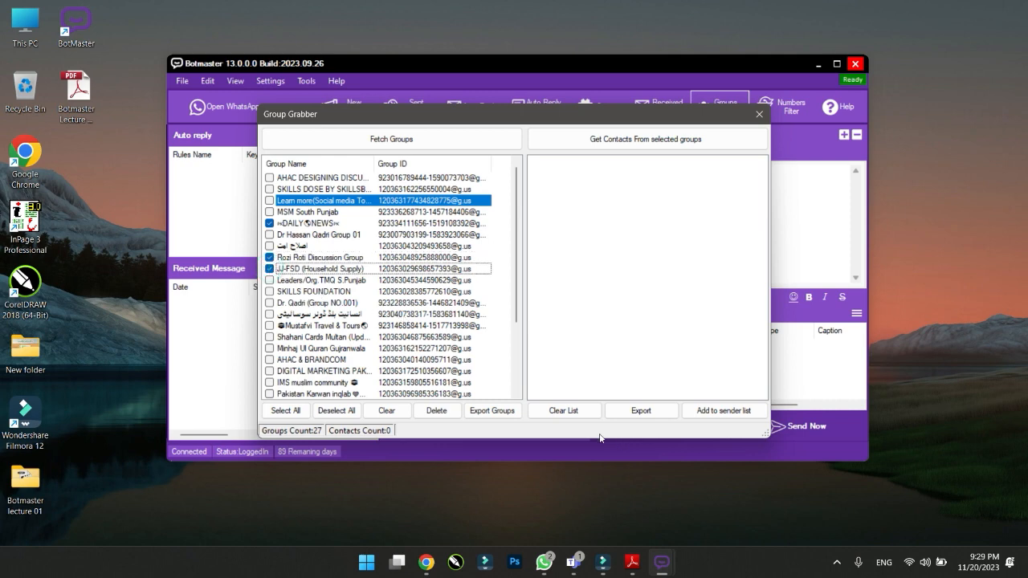
click(270, 280)
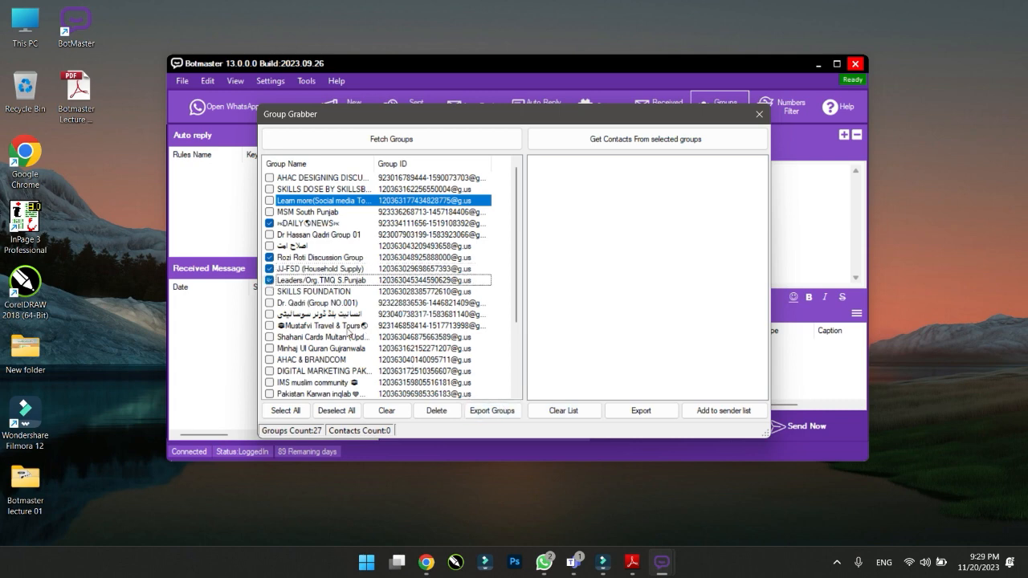
click(269, 291)
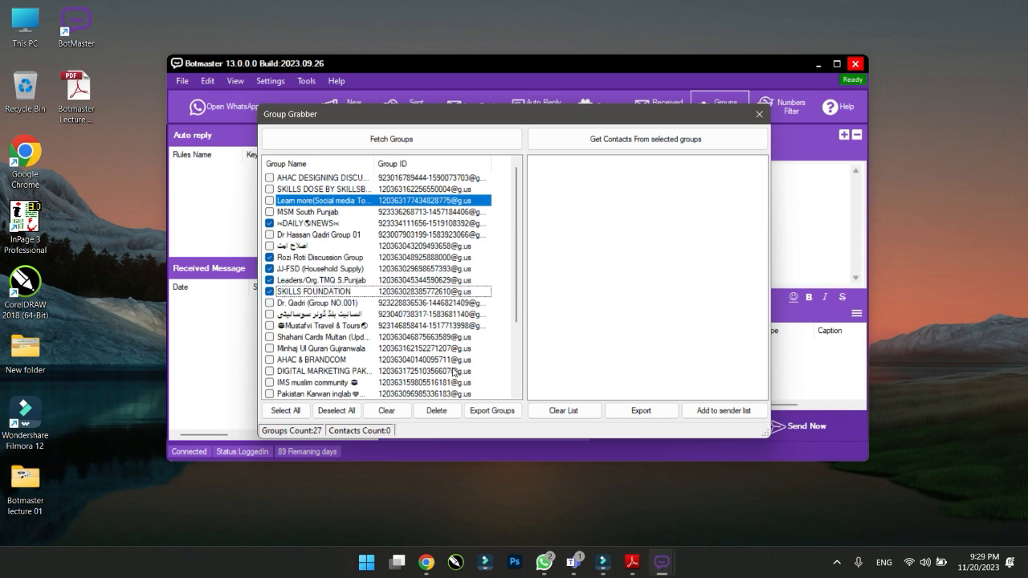
Step: Add the Pakistan Karwan inqlab, Digital Hub(batch 63) and DIGITAL MARKETING PAK... groups to the selection
scroll(455, 371, down, 1)
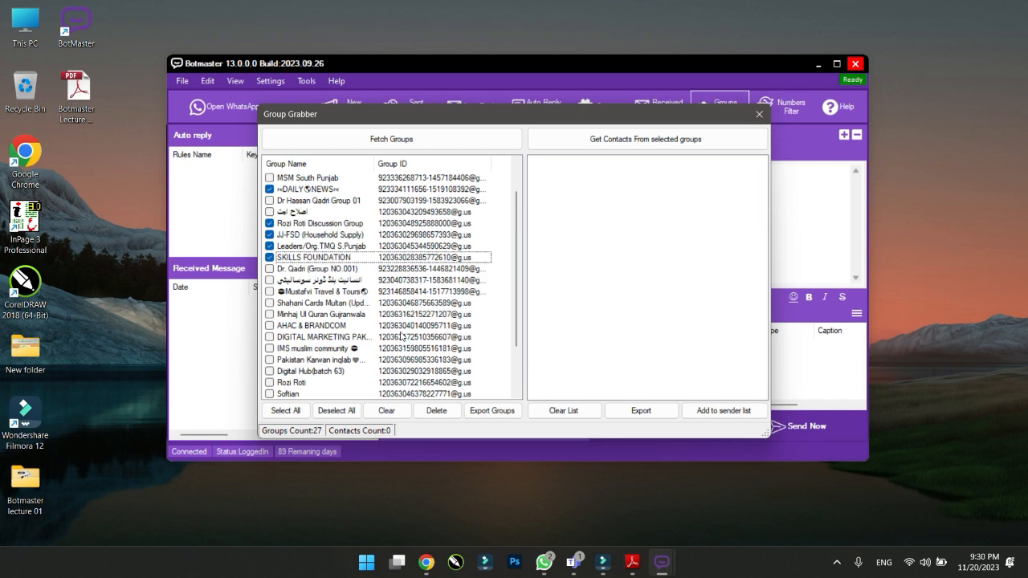
click(270, 360)
click(270, 372)
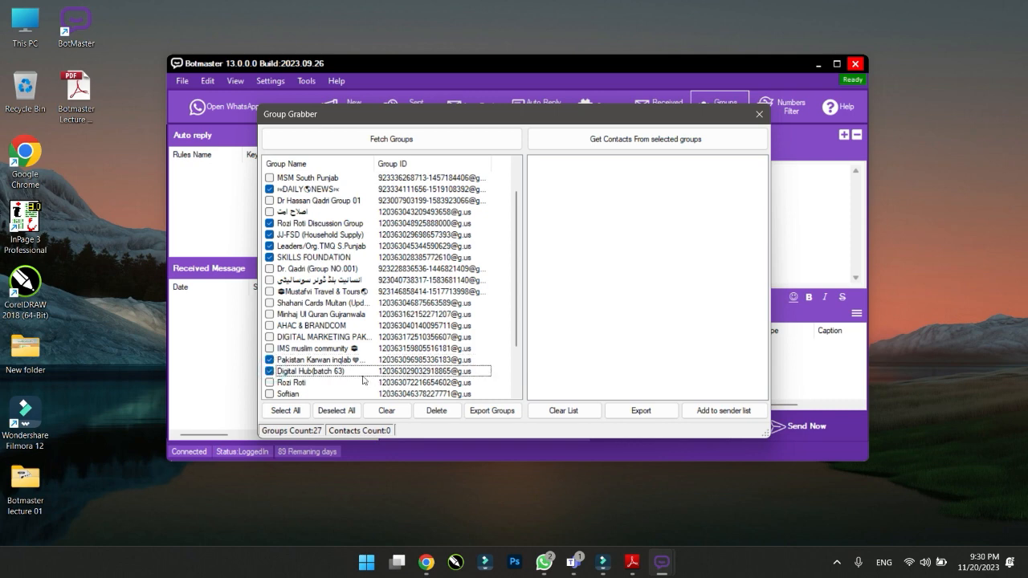
click(270, 337)
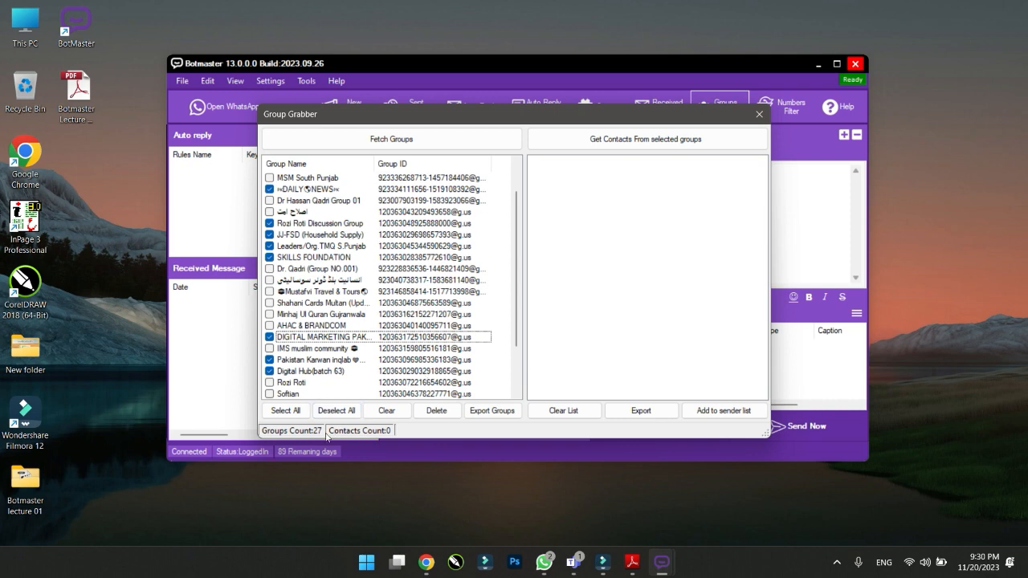
Step: Get the contacts from all the selected groups, and clear the resulting contact list
scroll(325, 301, up, 1)
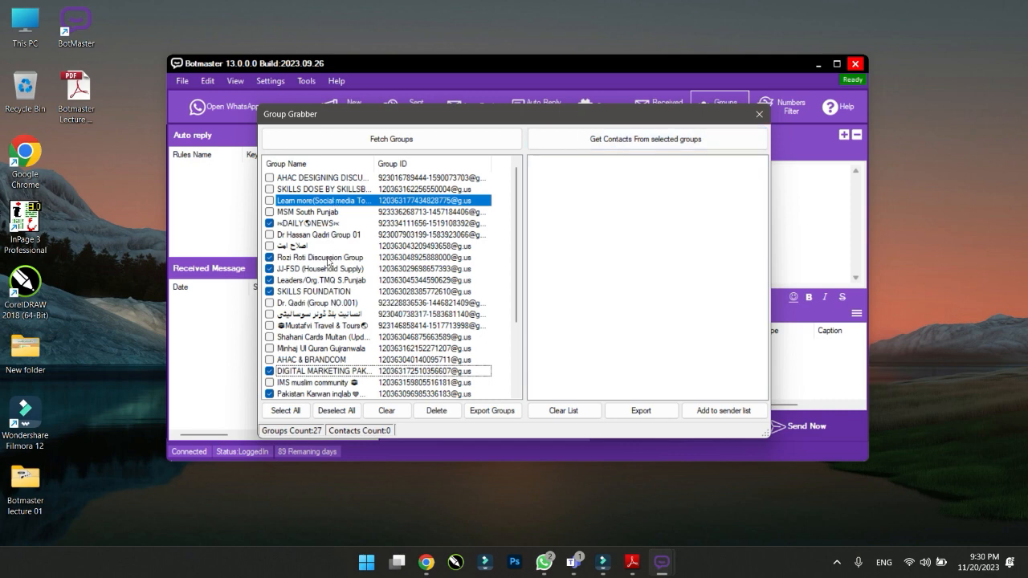
click(645, 140)
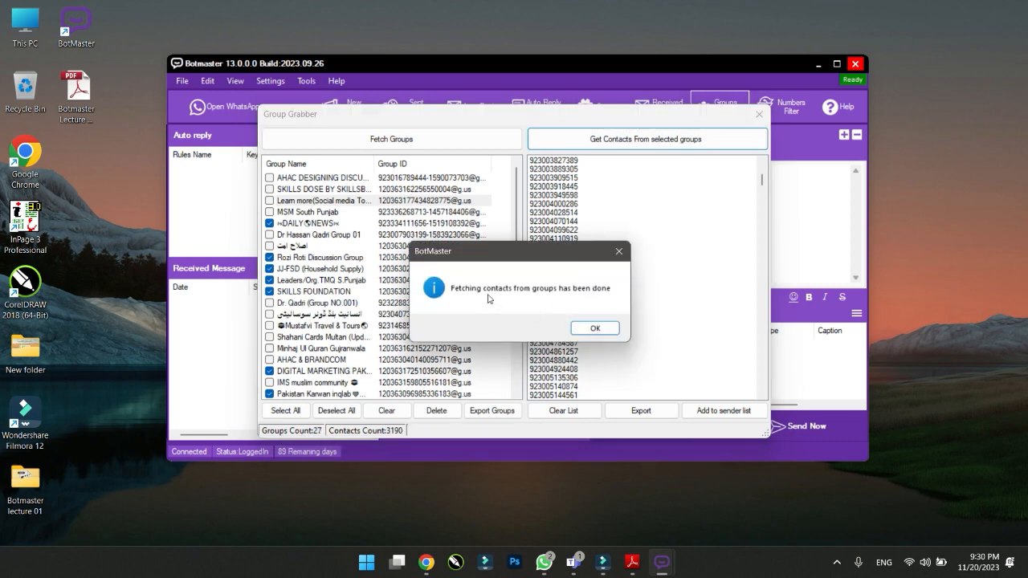
click(595, 328)
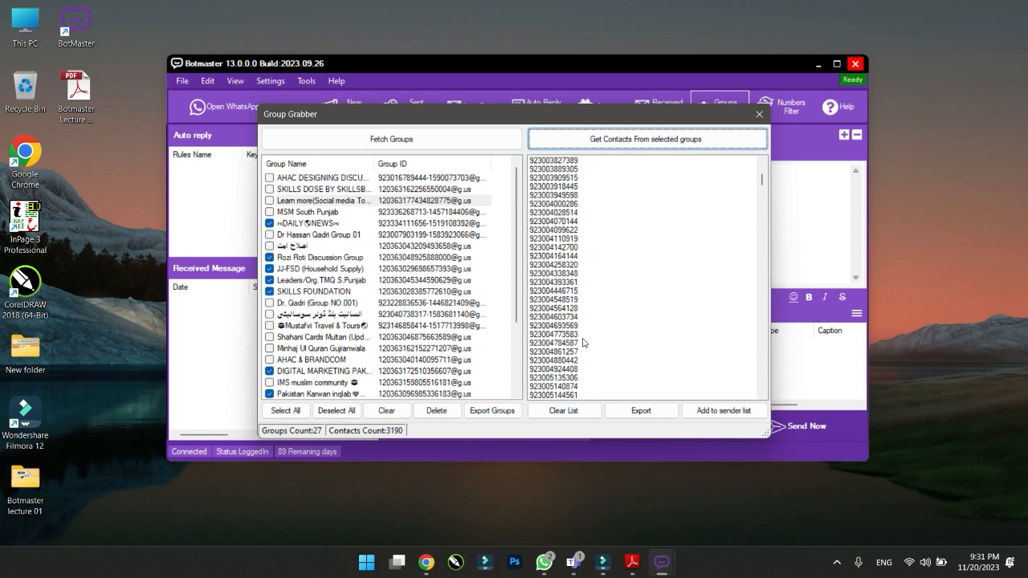
click(565, 411)
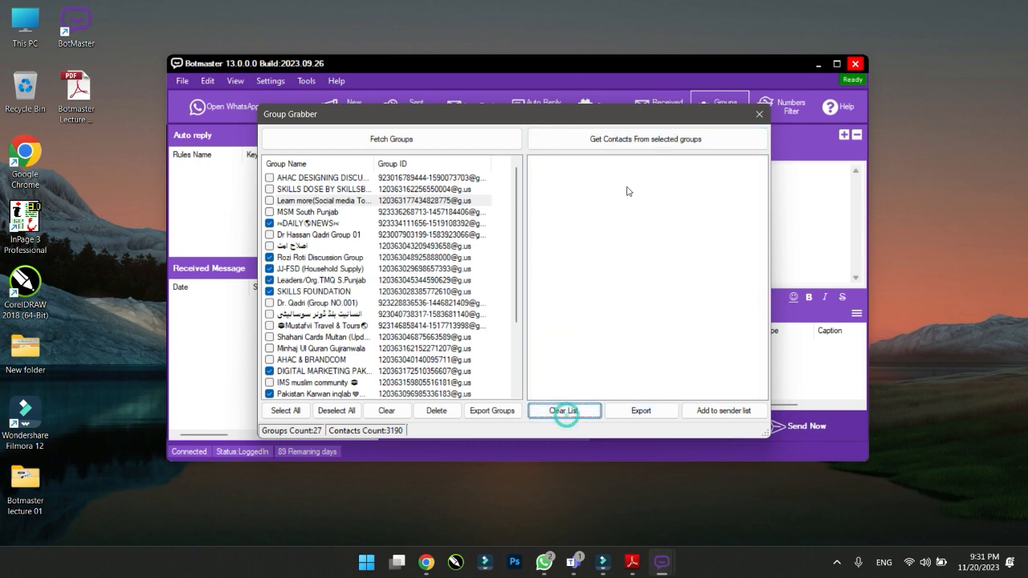
Step: Deselect every chosen group, including Digital Hub(batch 63) further down the list, and select only Learn more(Social media Tools)
click(270, 394)
click(269, 371)
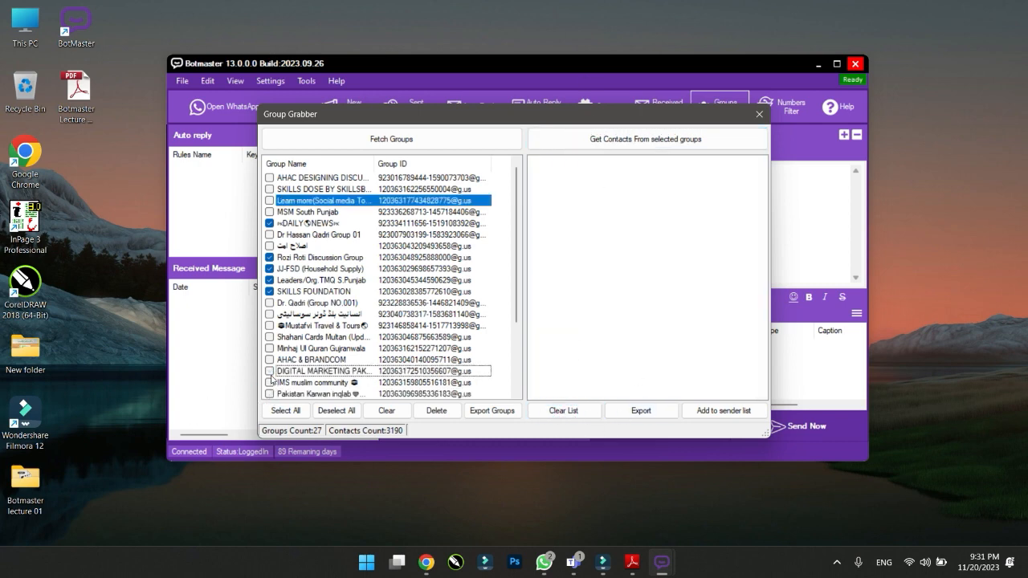
click(270, 291)
click(270, 279)
click(270, 268)
click(270, 257)
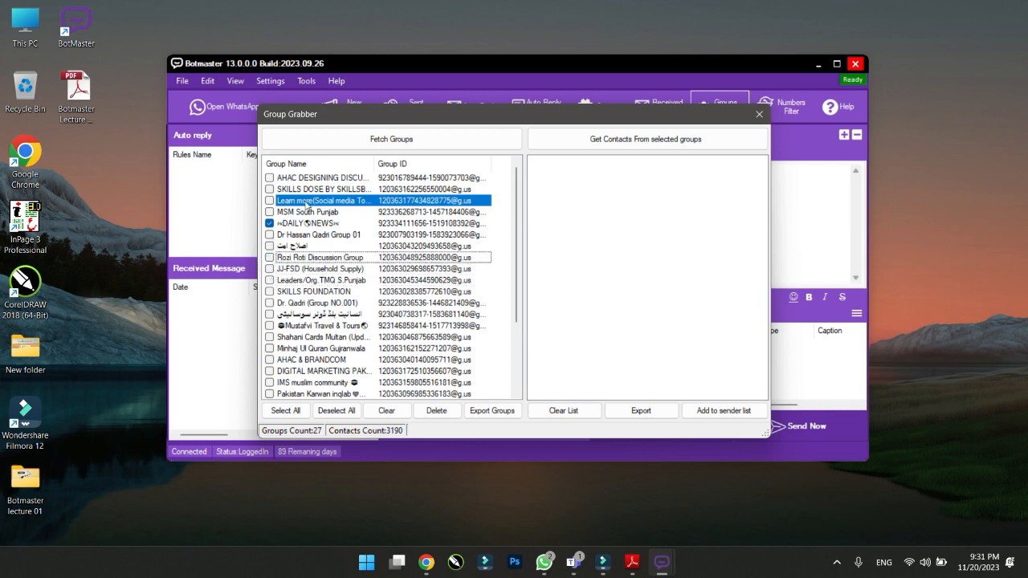
click(269, 223)
click(270, 200)
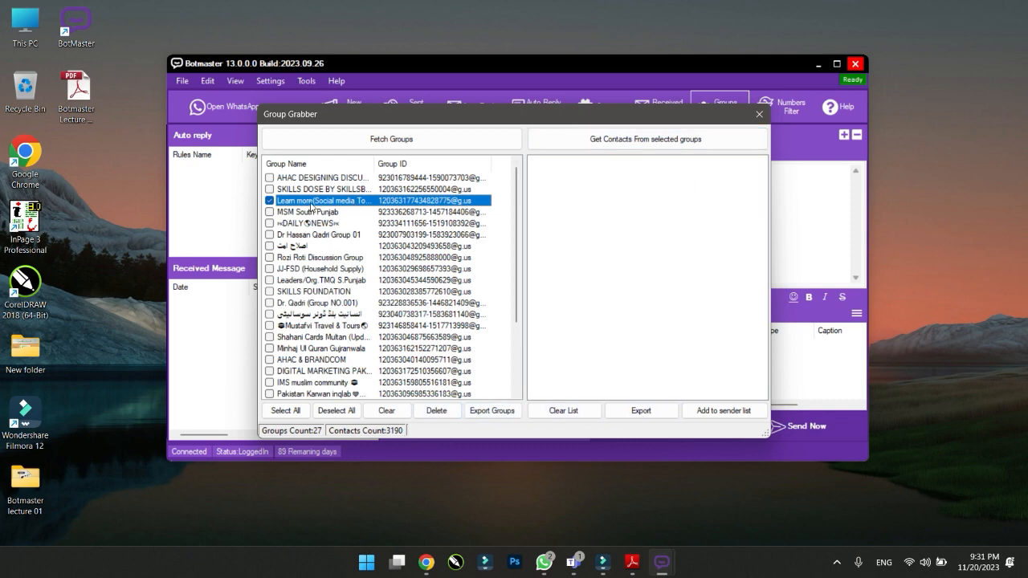
scroll(323, 224, down, 3)
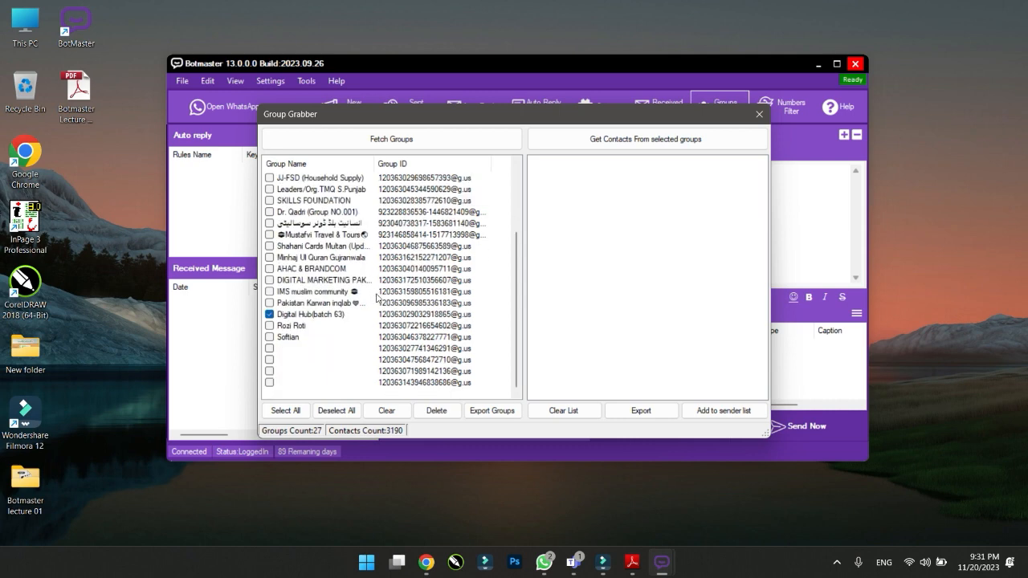
click(270, 315)
scroll(321, 305, up, 3)
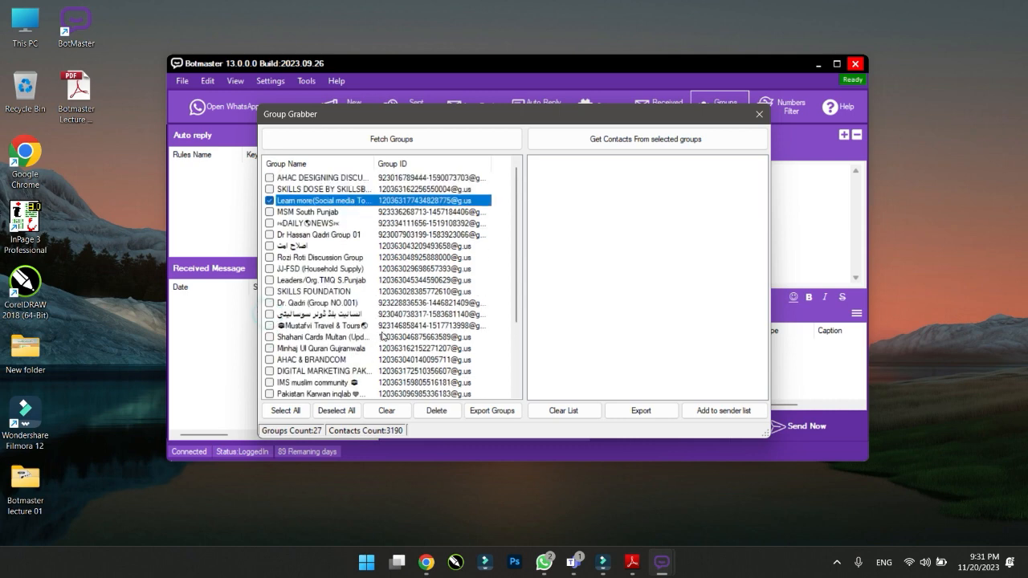
Step: Get the contacts from the Learn more(Social media Tools) group, and move the Group Grabber window clear of the main toolbar
click(619, 141)
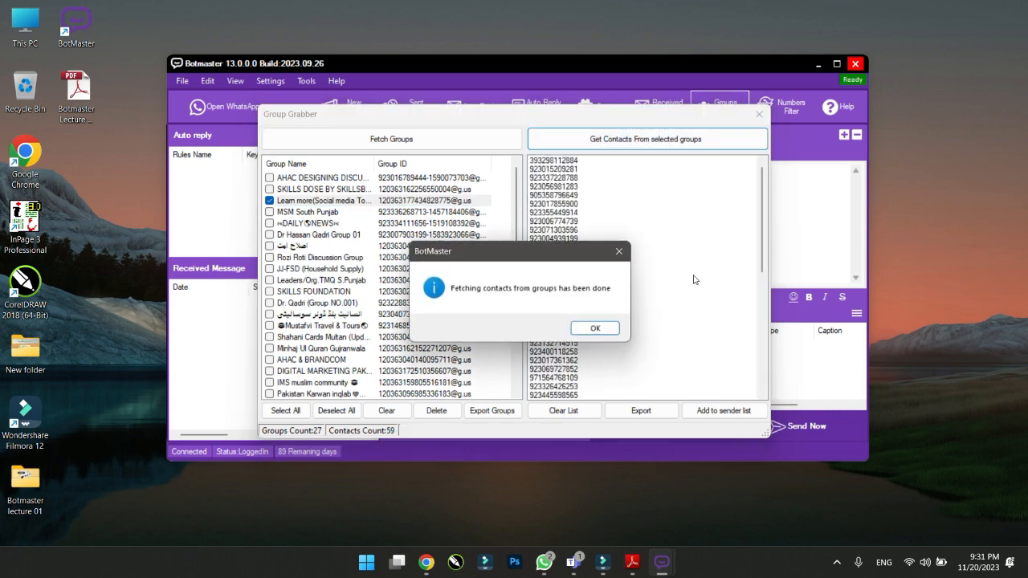
click(604, 328)
scroll(658, 321, down, 6)
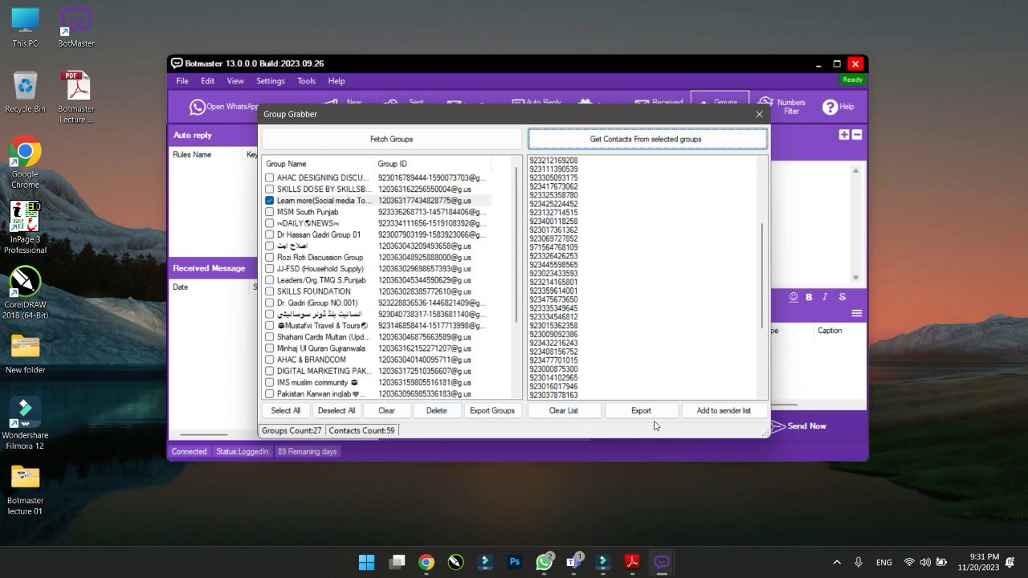
click(723, 412)
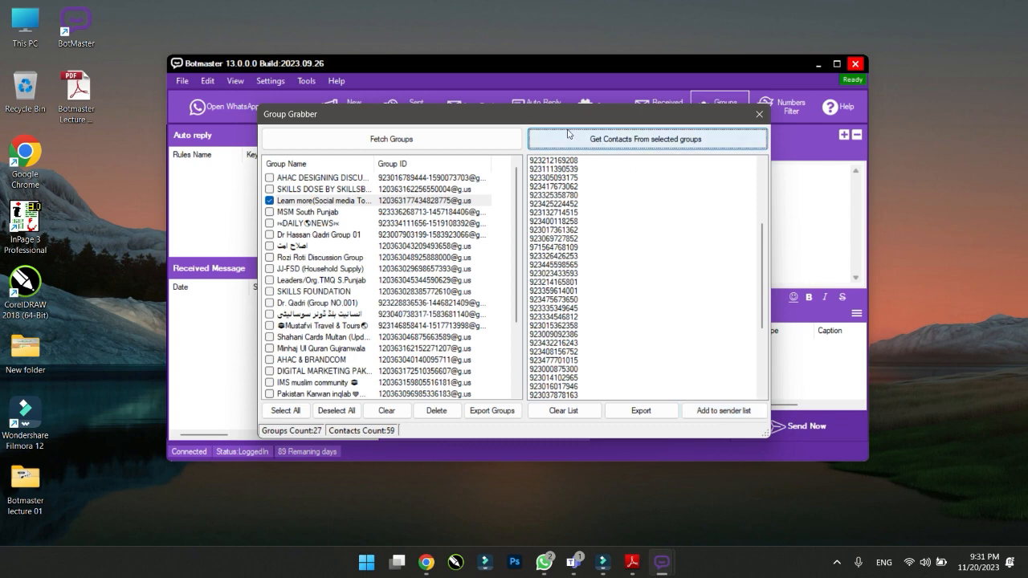
click(445, 189)
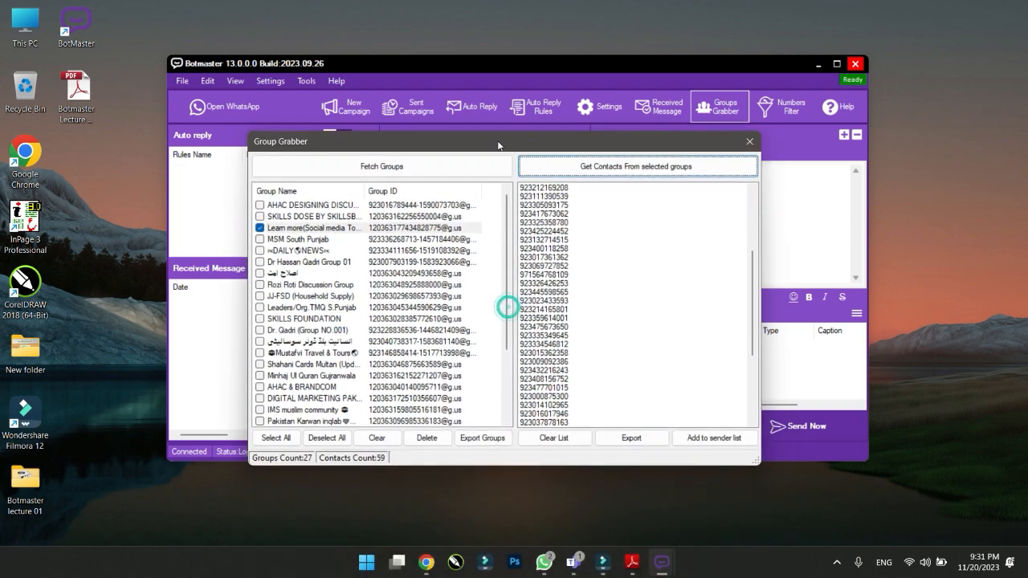
Step: Export the grabbed contacts to the Desktop as a .txt file named "Learn more WHatsapp group", and close the Group Grabber
click(631, 439)
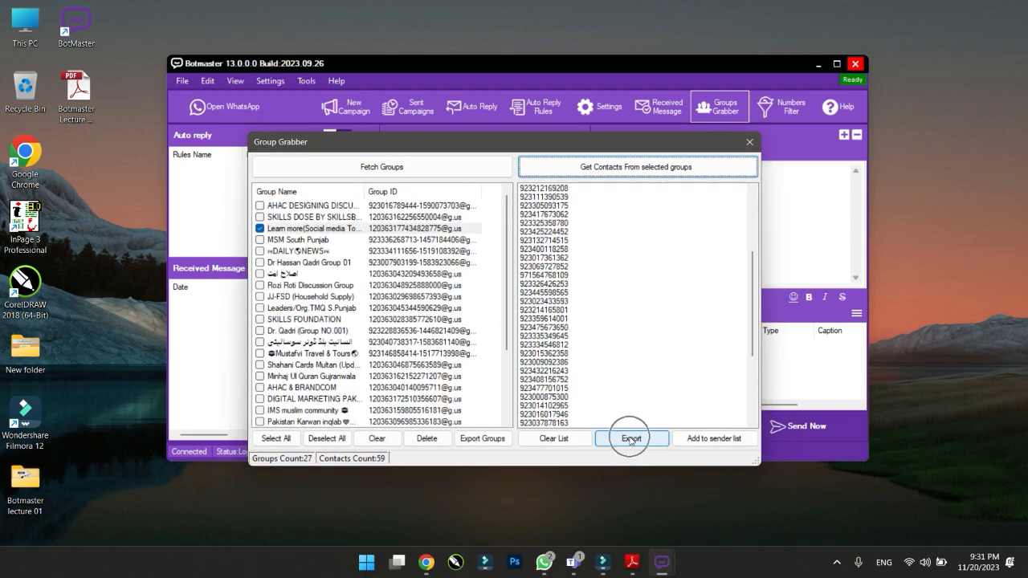
click(631, 440)
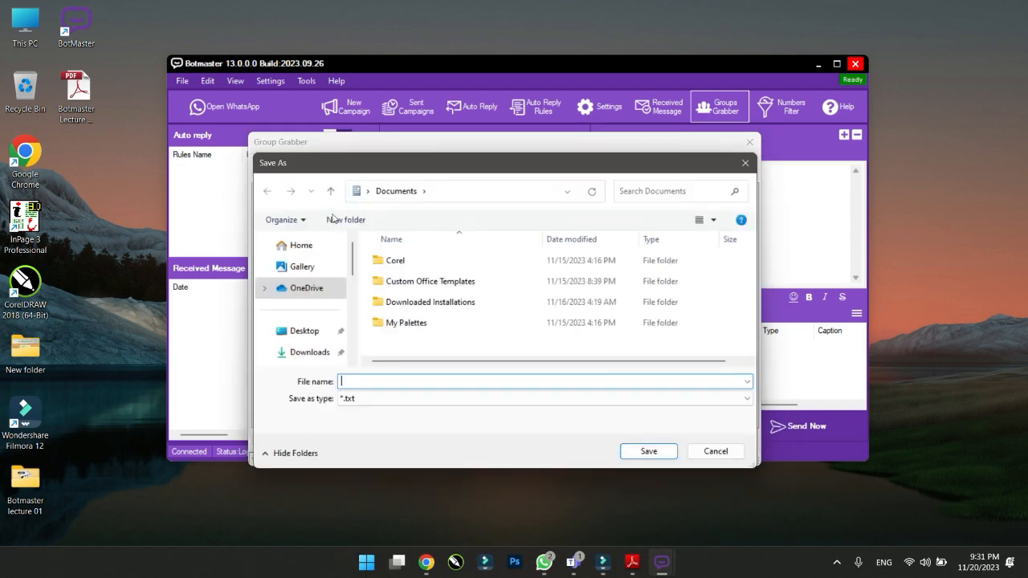
click(310, 330)
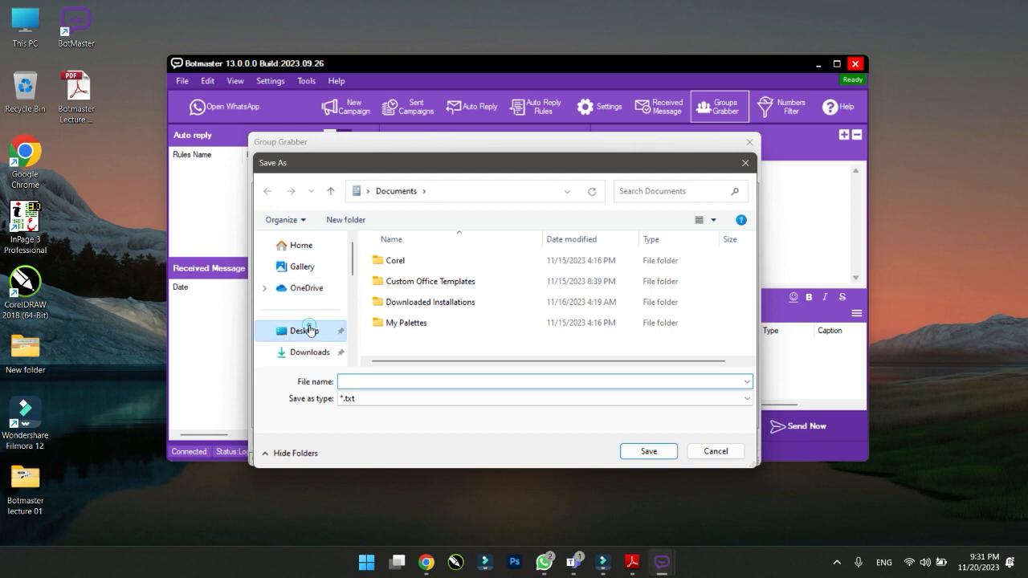
click(367, 381)
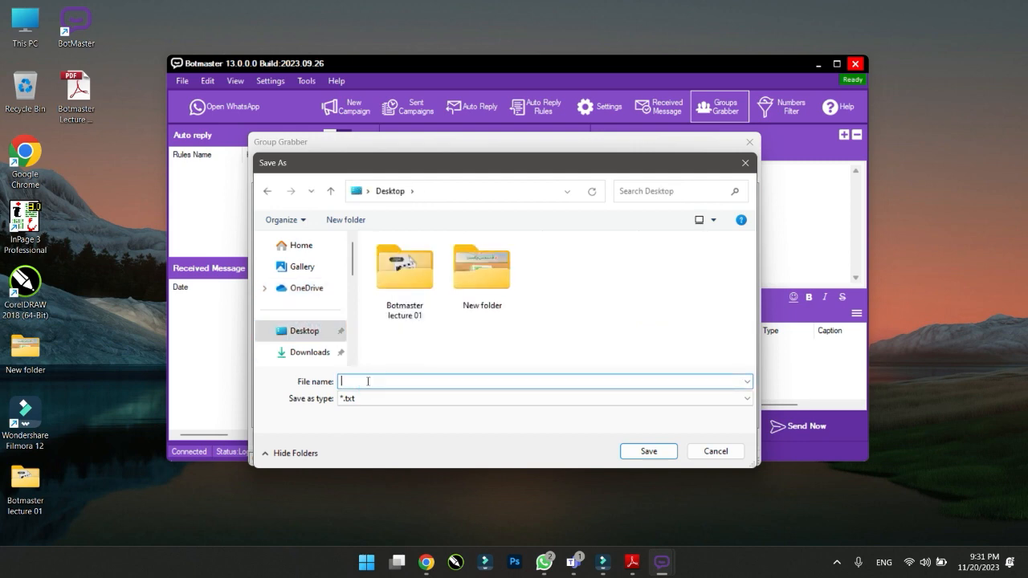
text(Learn more WHatsapp group)
click(374, 399)
click(368, 402)
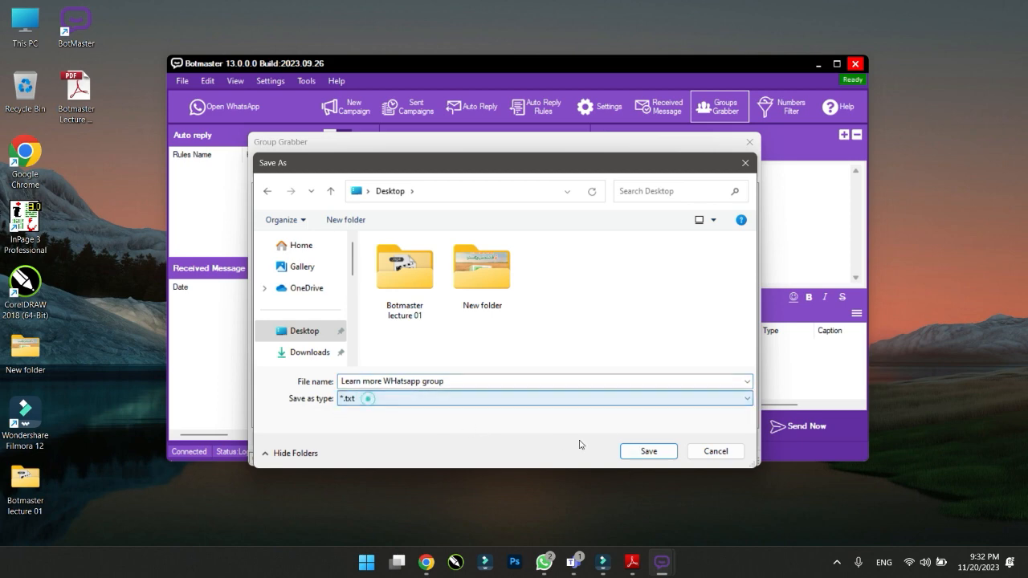
click(648, 447)
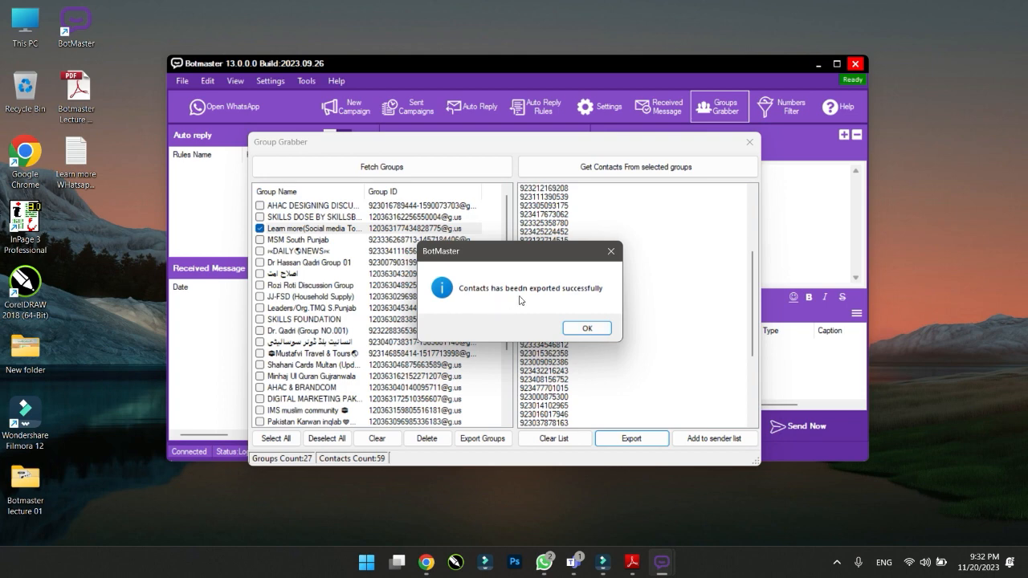
click(588, 328)
click(749, 142)
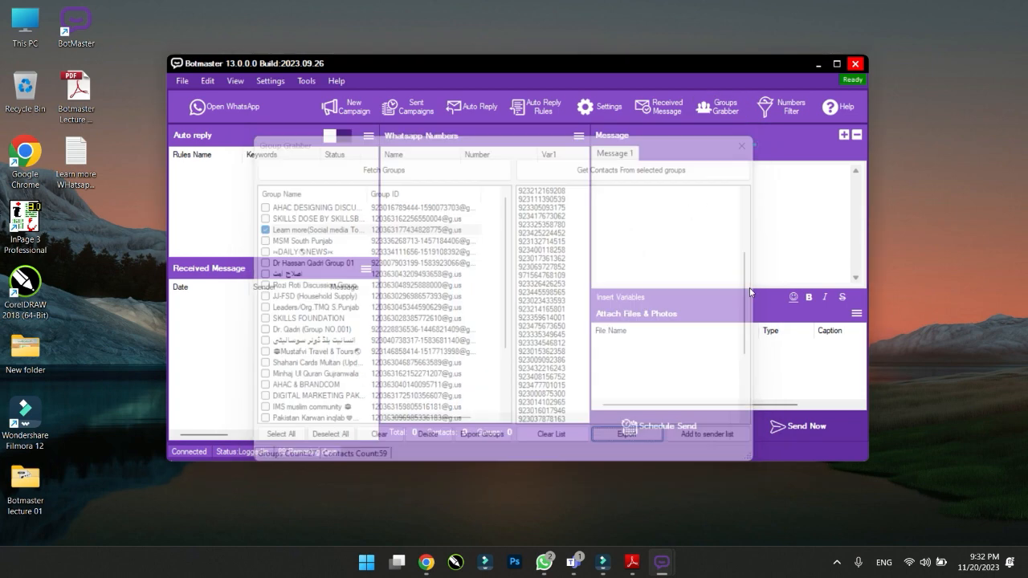
Step: Minimize Botmaster, view the exported contacts file from the desktop in Notepad, and minimize Notepad
click(816, 67)
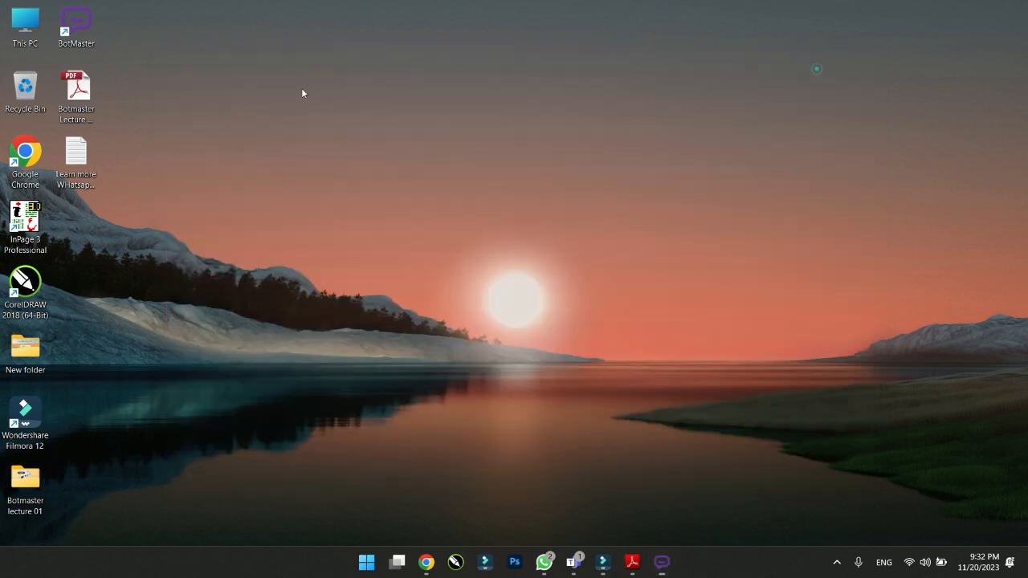
double_click(78, 160)
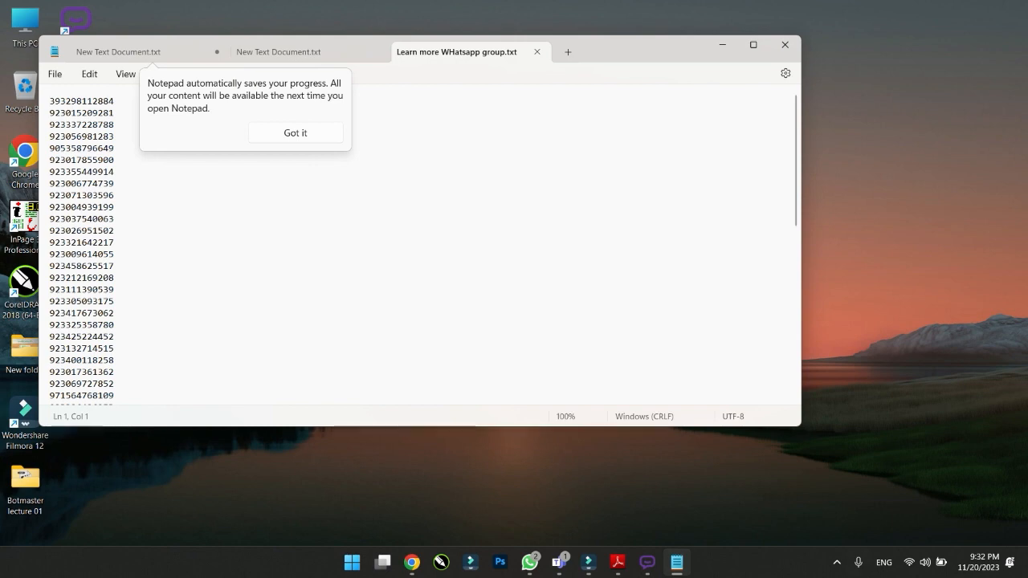
click(722, 46)
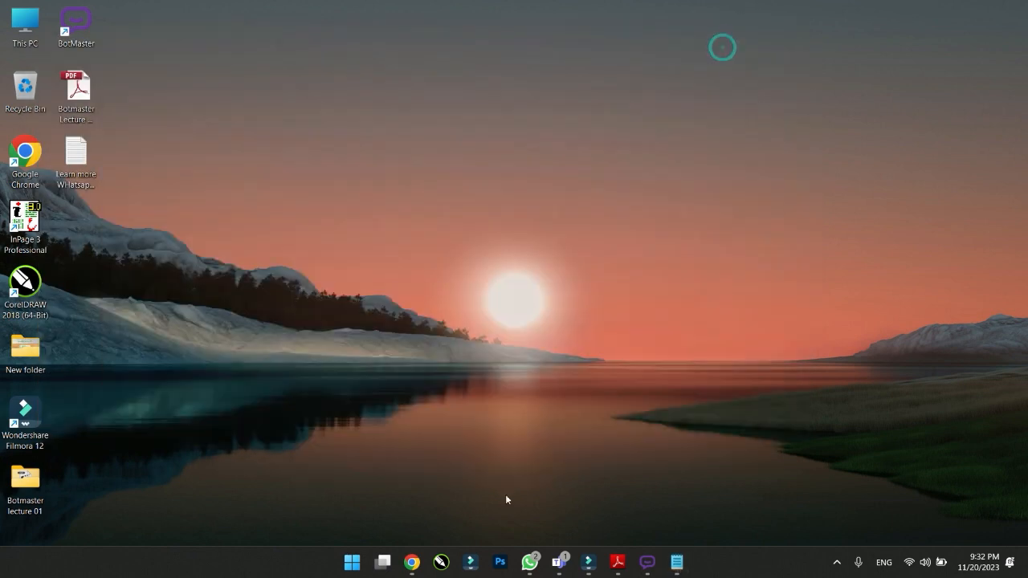
Step: Bring up Botmaster's WhatsApp window, switch to Adobe Reader for the Question Session slide, and minimize the PDF
click(643, 564)
click(664, 533)
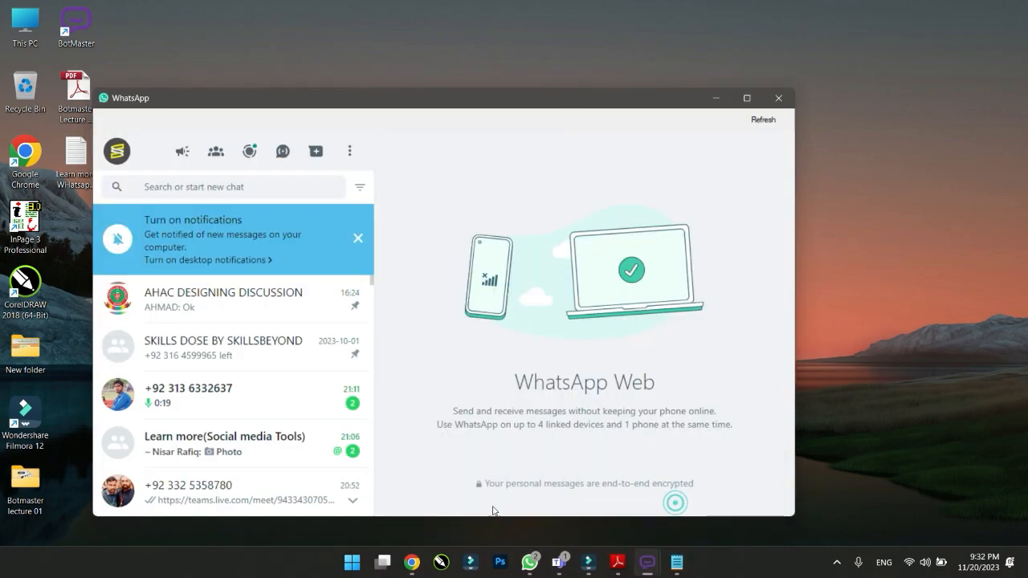
click(617, 563)
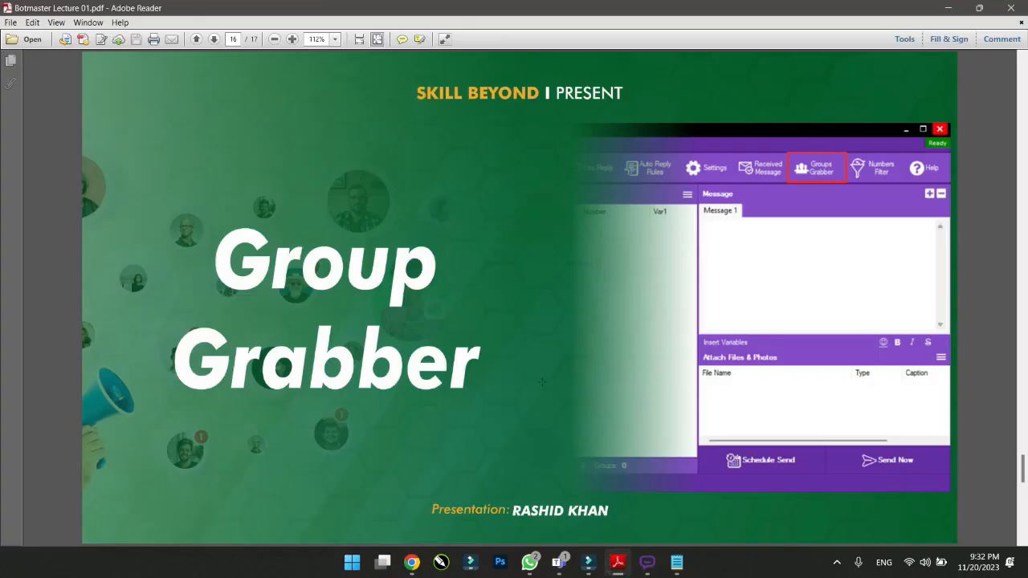
scroll(542, 382, down, 1)
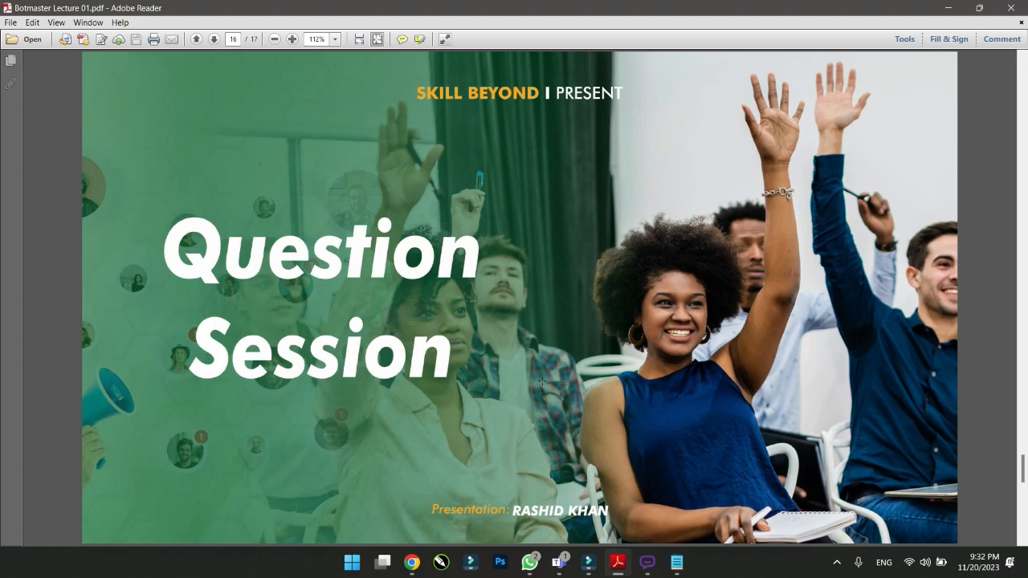
click(945, 7)
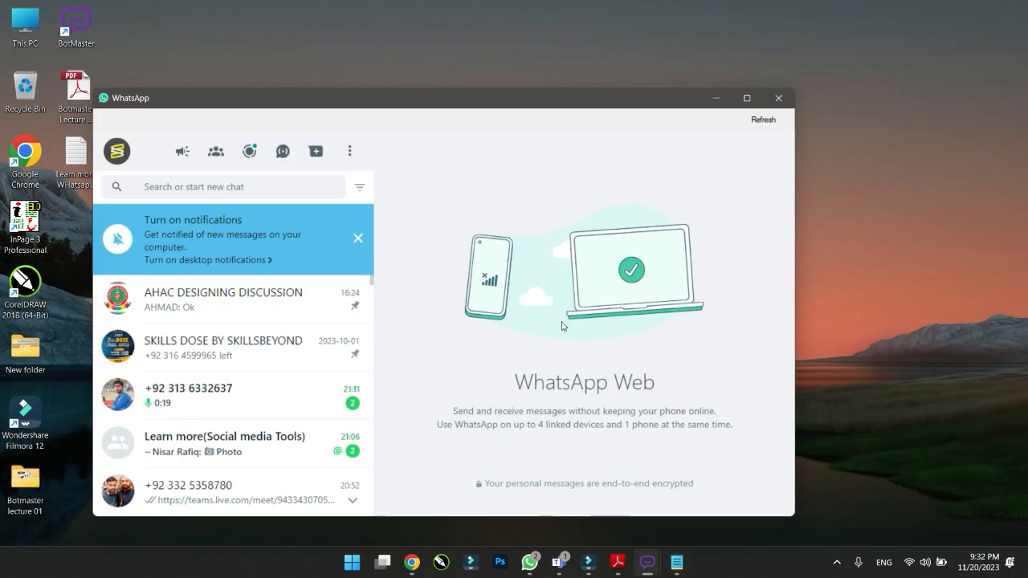